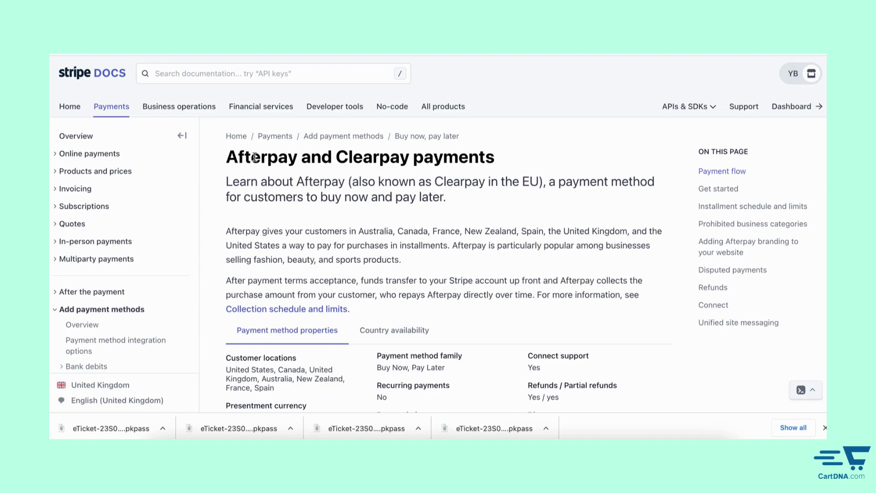
Read the introduction of the Afterpay and Clearpay payments documentation page
scroll(318, 239, down, 1)
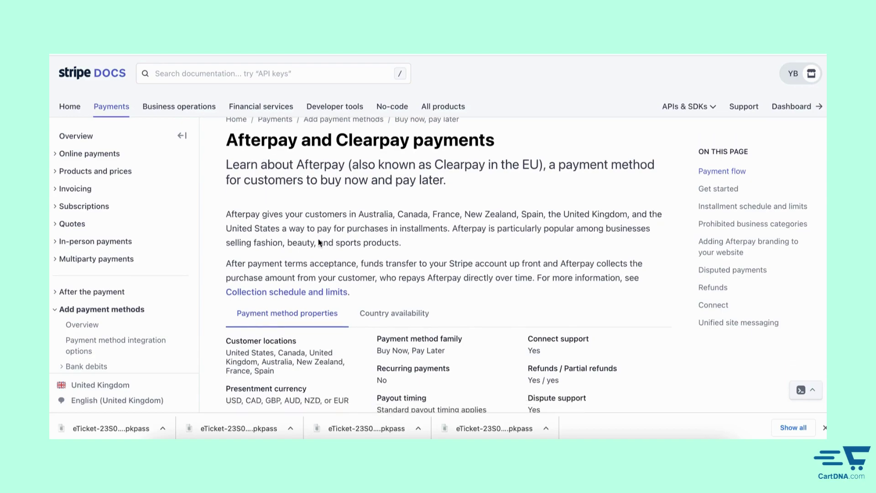
scroll(292, 235, up, 1)
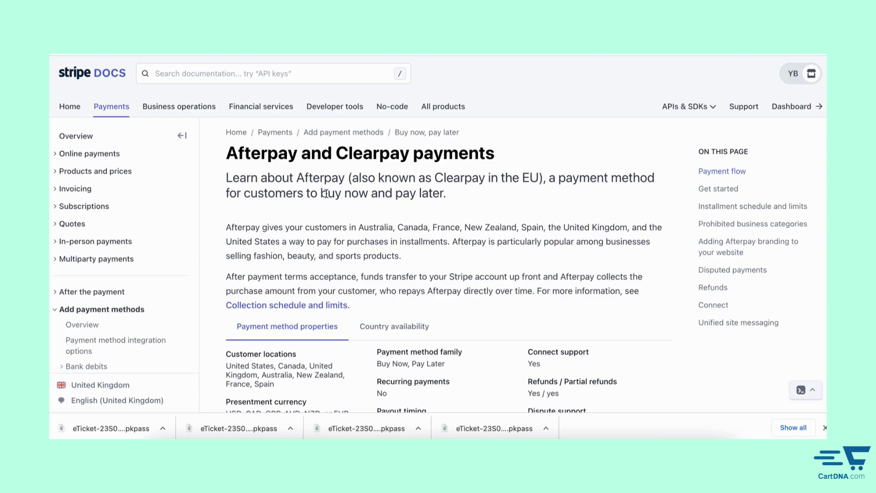
scroll(332, 206, down, 1)
scroll(330, 204, up, 1)
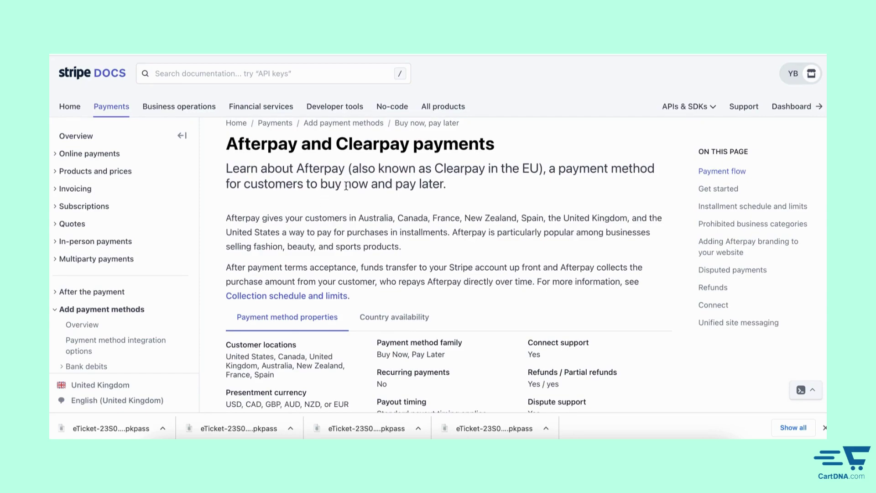
scroll(355, 215, down, 1)
scroll(355, 215, up, 1)
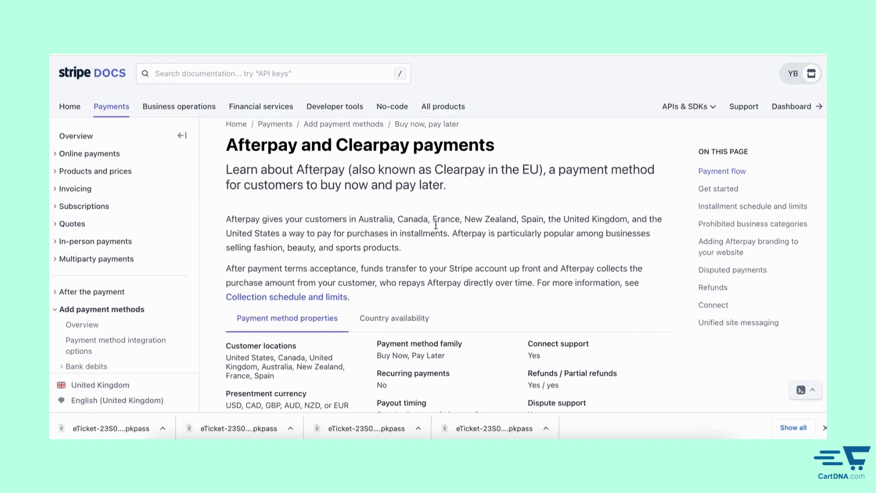
scroll(445, 289, down, 1)
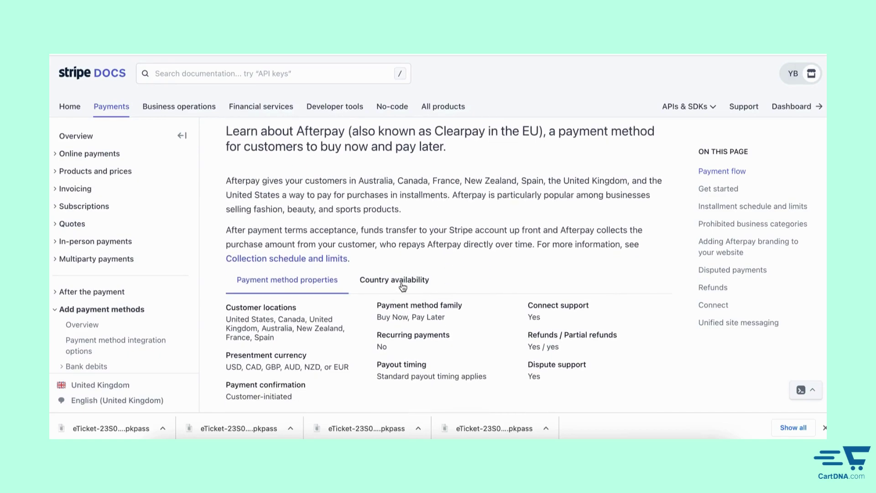
scroll(406, 297, down, 1)
scroll(406, 297, up, 3)
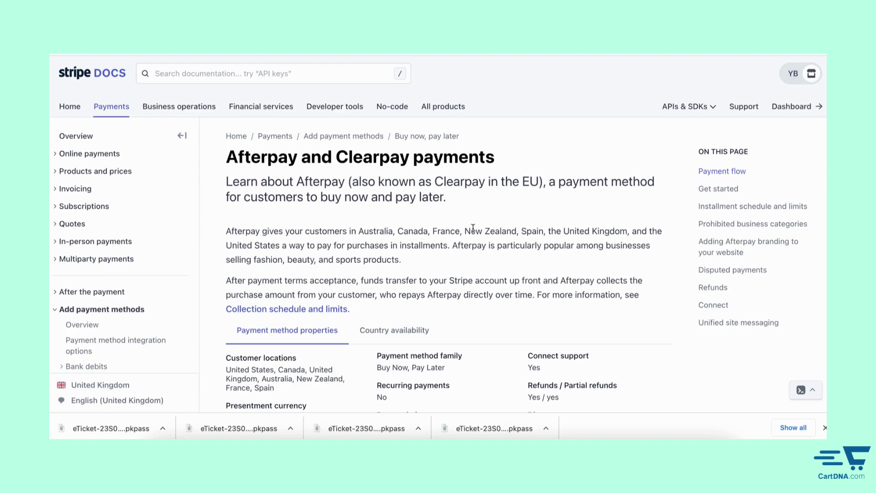
scroll(383, 219, down, 1)
scroll(390, 229, up, 1)
scroll(456, 228, down, 1)
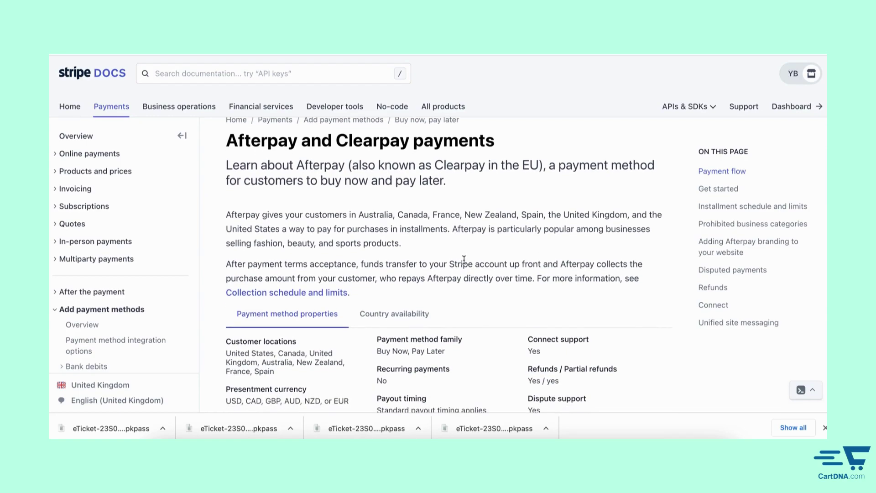
scroll(465, 264, down, 2)
scroll(465, 263, down, 1)
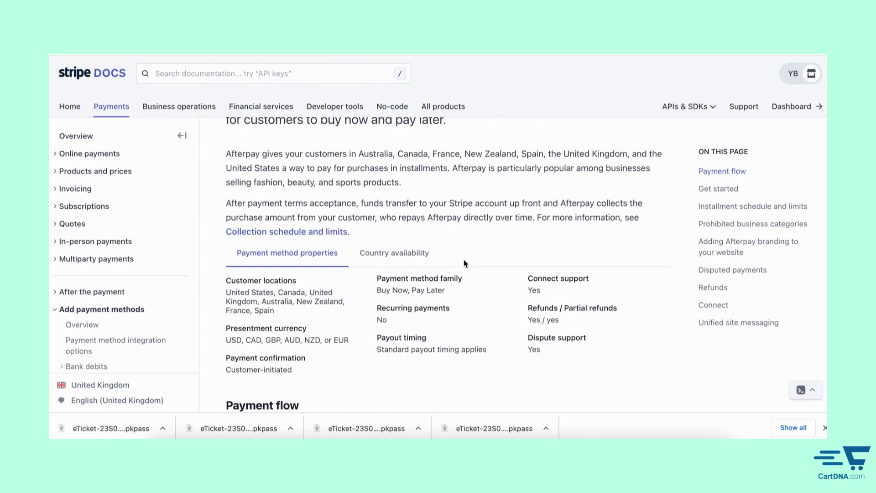
scroll(475, 257, up, 4)
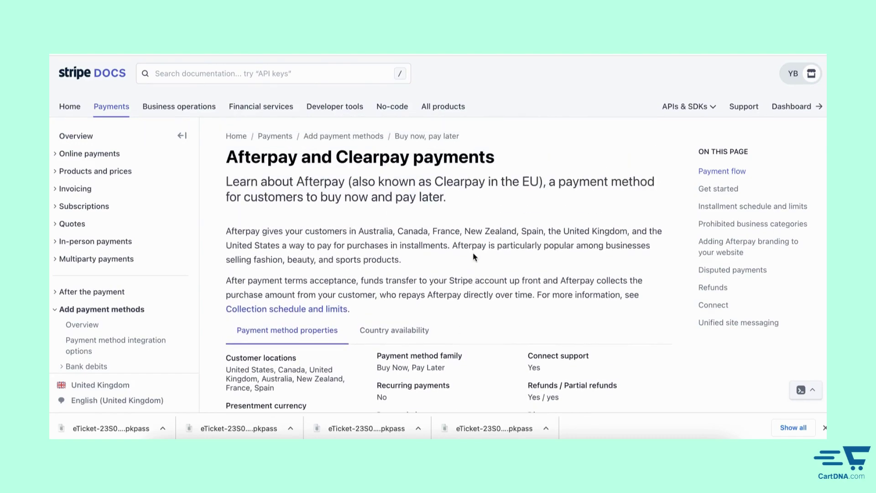
scroll(474, 255, down, 2)
scroll(472, 256, up, 2)
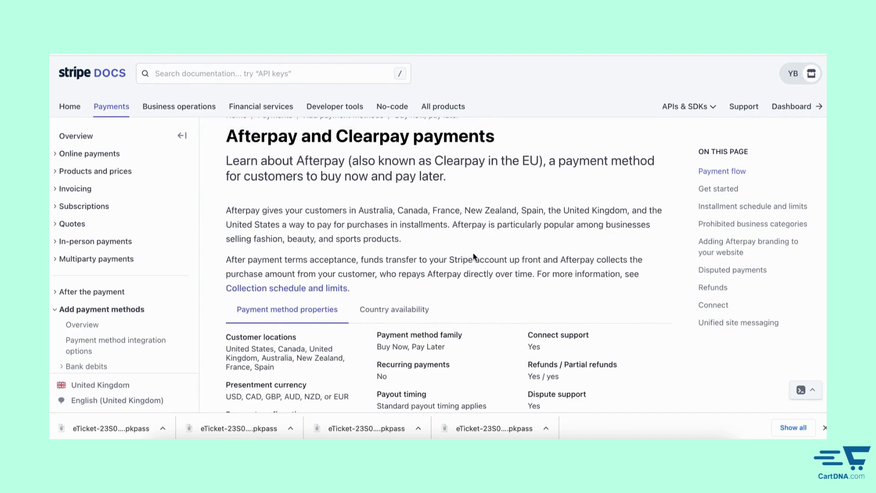
scroll(365, 173, up, 1)
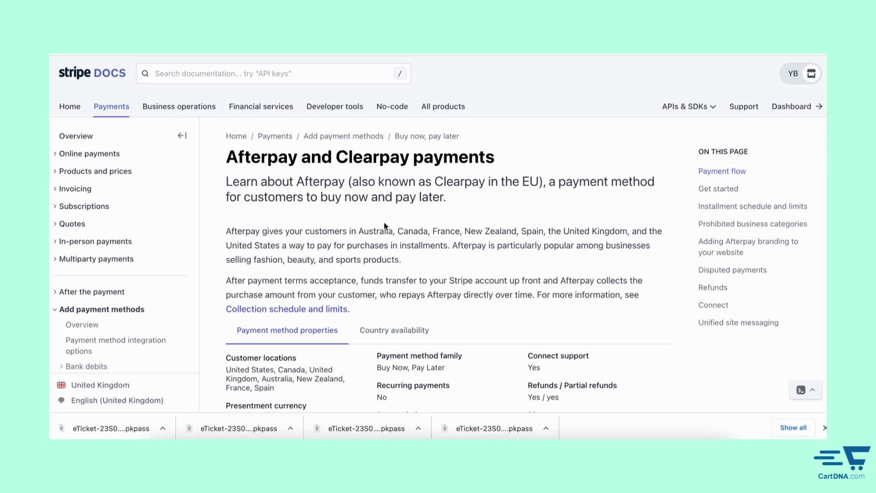
Highlight the list of countries under Customer locations in the payment method properties
scroll(414, 242, down, 1)
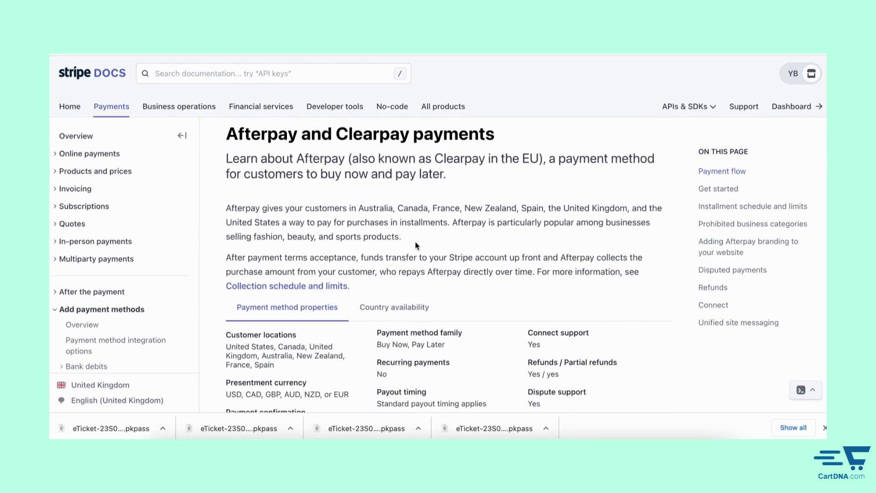
scroll(416, 244, down, 1)
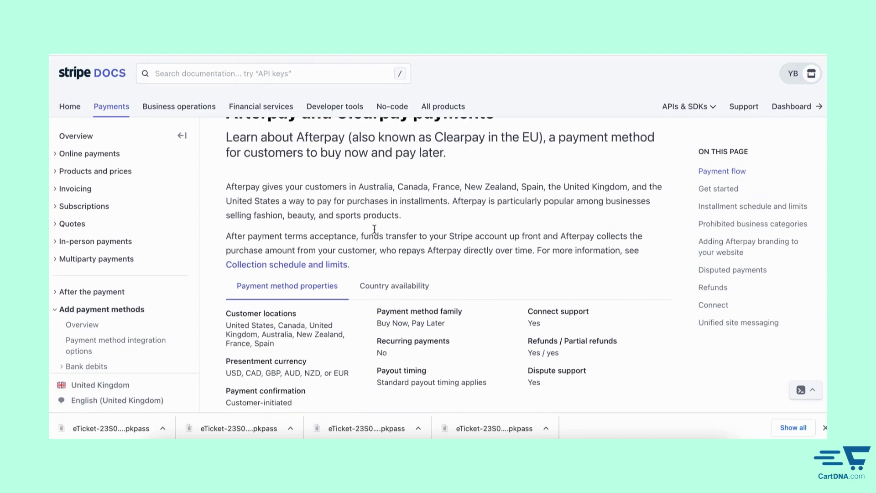
scroll(400, 233, down, 2)
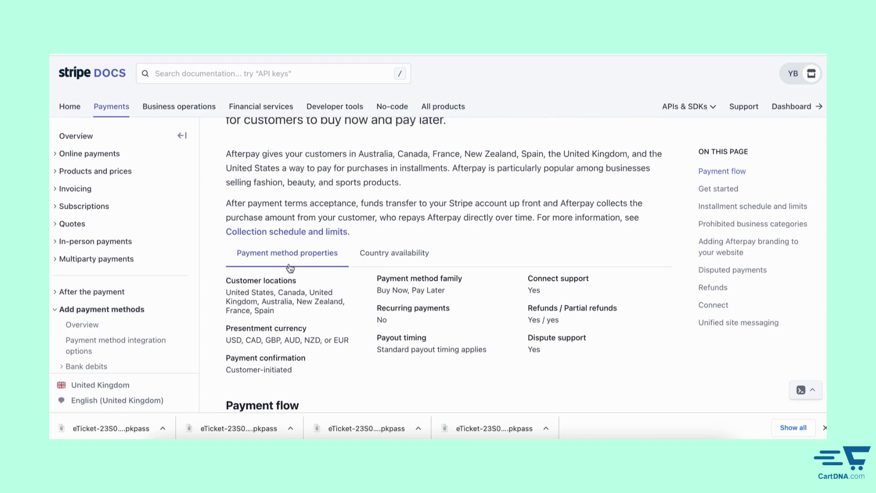
drag(297, 281, 248, 280)
drag(277, 313, 226, 288)
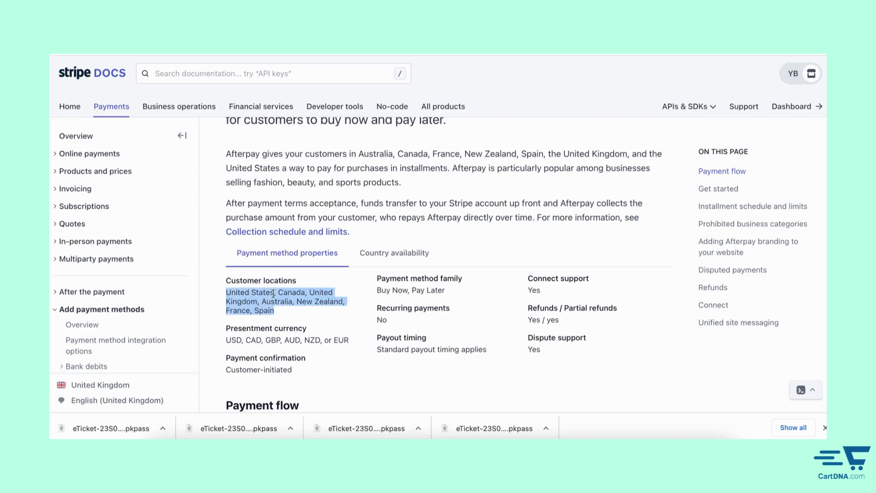
click(314, 275)
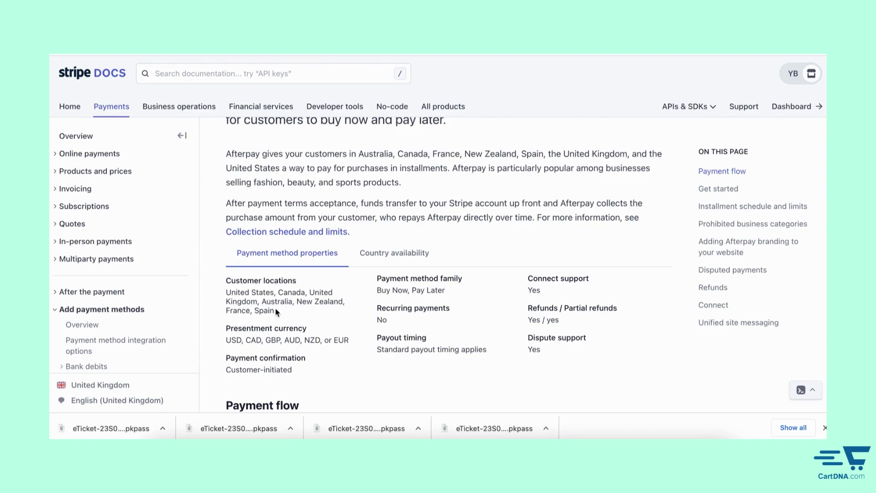
drag(267, 310, 227, 293)
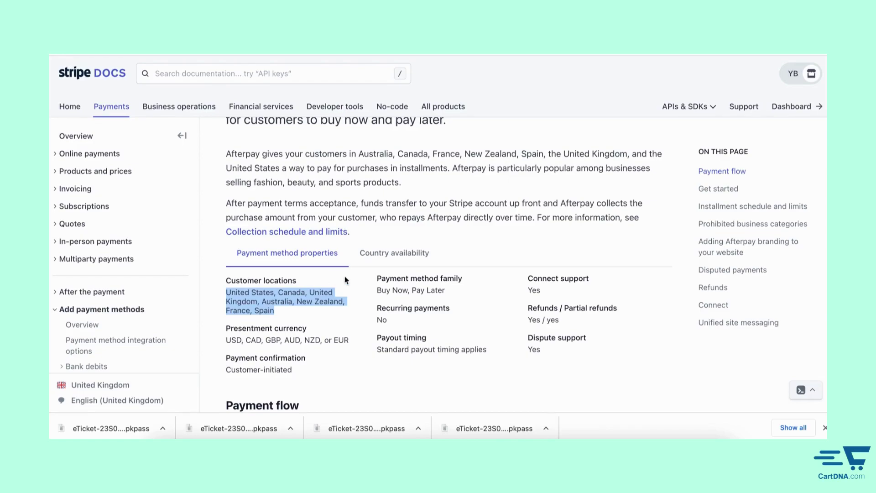
Check the Country availability list, then return to the payment method properties and highlight the customer locations
click(392, 254)
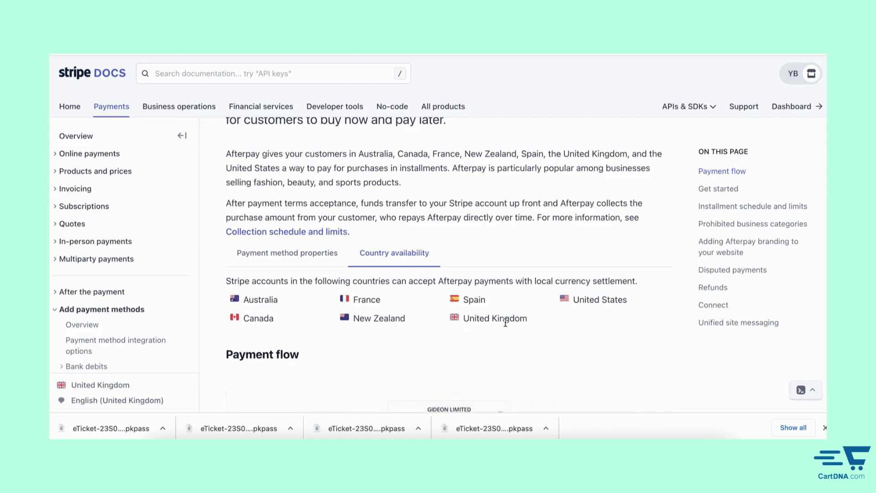
click(294, 259)
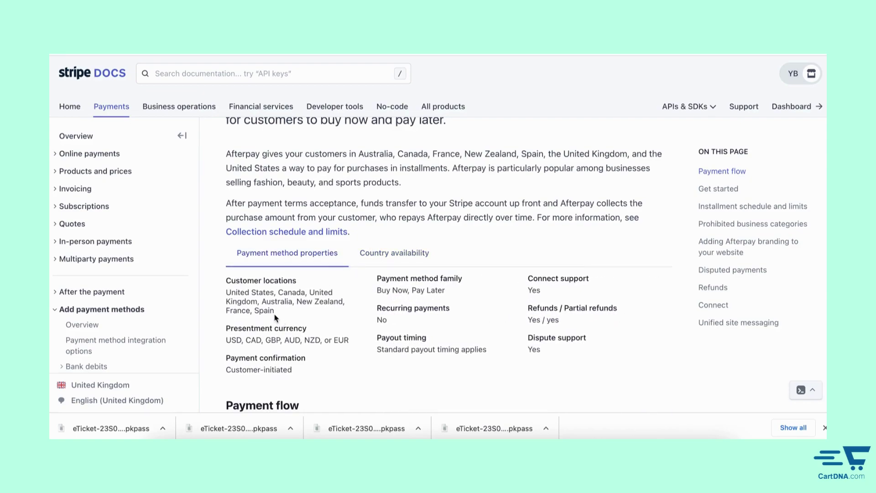
drag(275, 311, 227, 290)
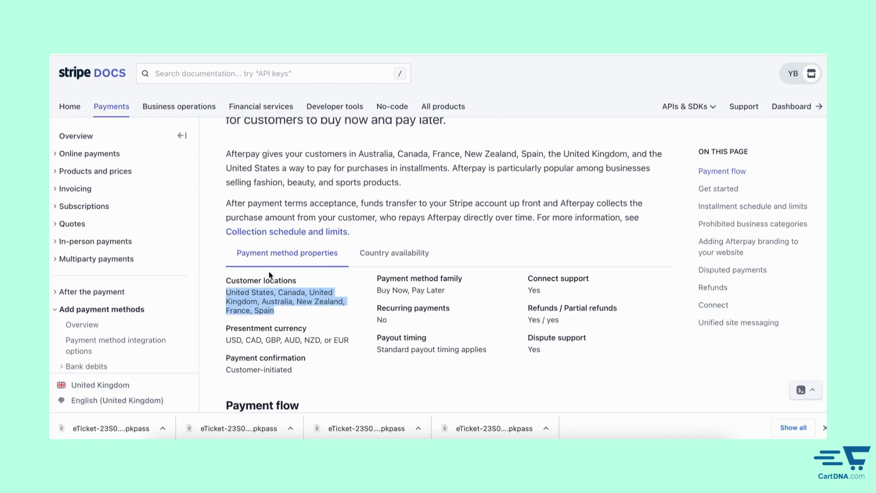
Highlight United States in the Country availability list and again in the customer locations of the payment method properties
click(413, 253)
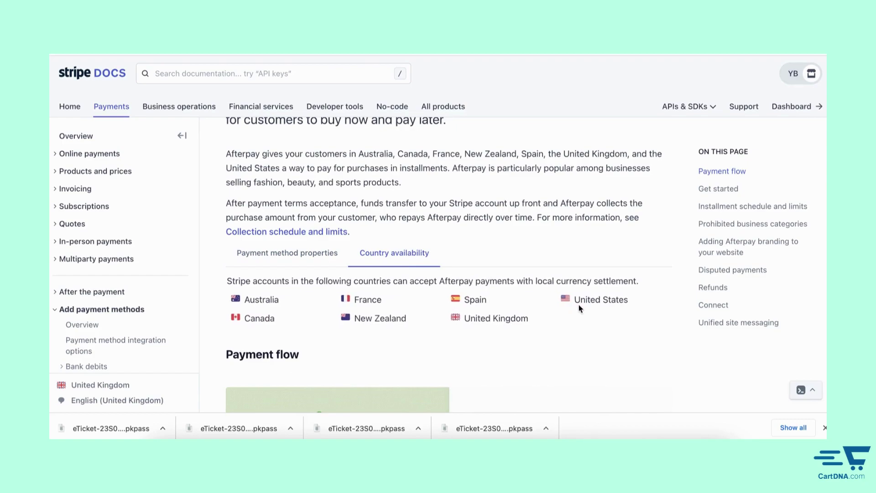
drag(629, 302, 572, 301)
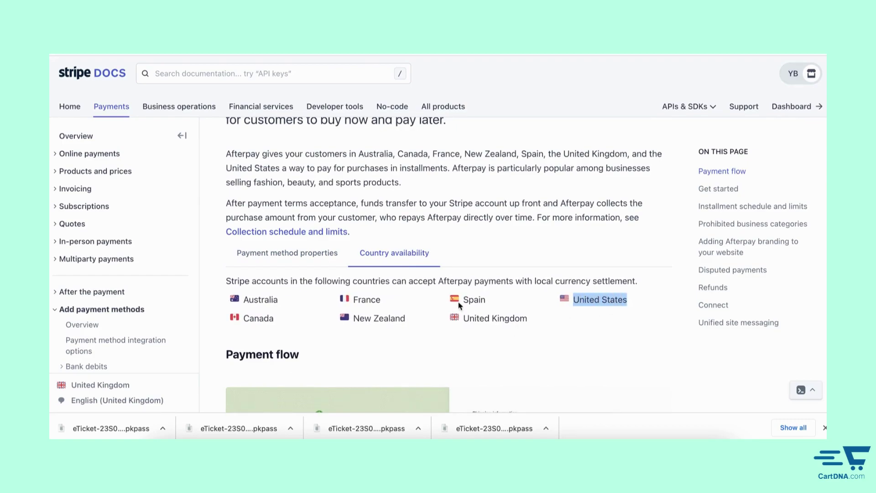
click(297, 254)
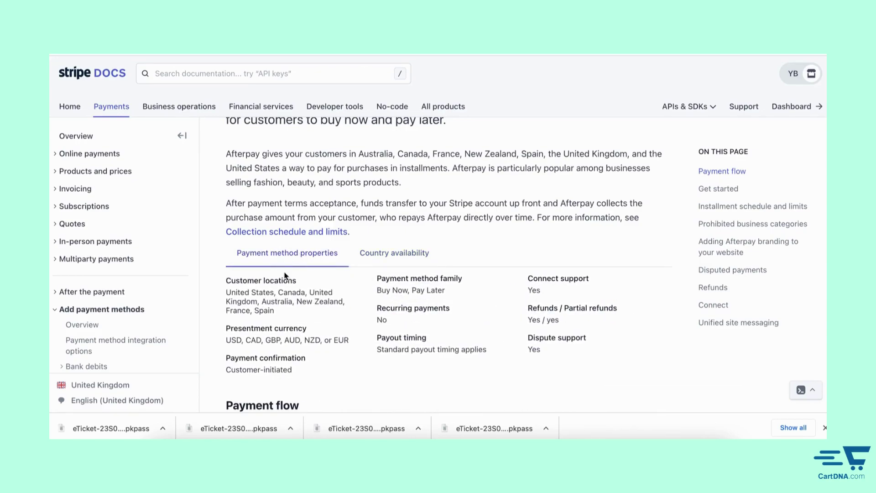
drag(274, 293, 224, 292)
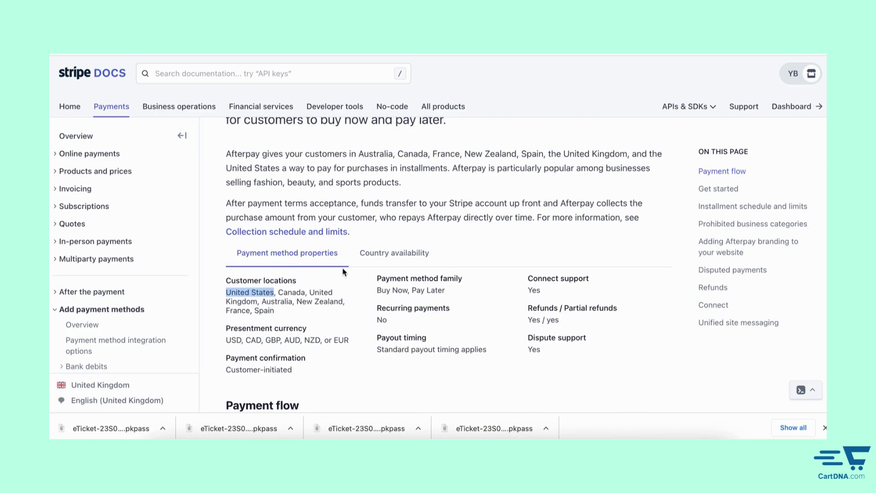
Show the Country availability list and highlight United Kingdom in it
click(395, 256)
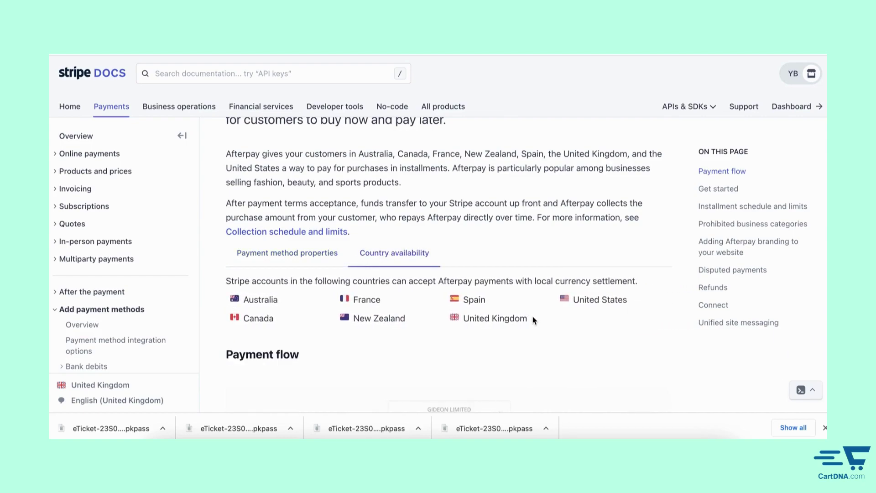
drag(534, 320, 467, 318)
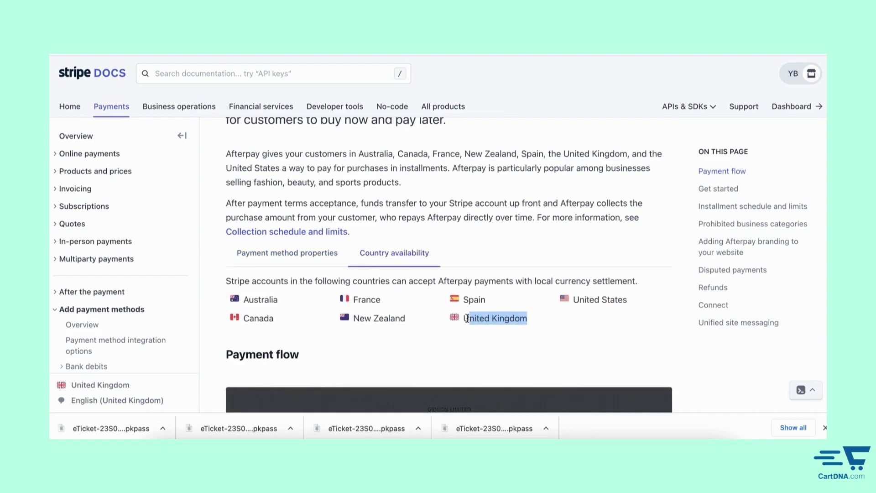
click(485, 333)
drag(532, 321, 466, 319)
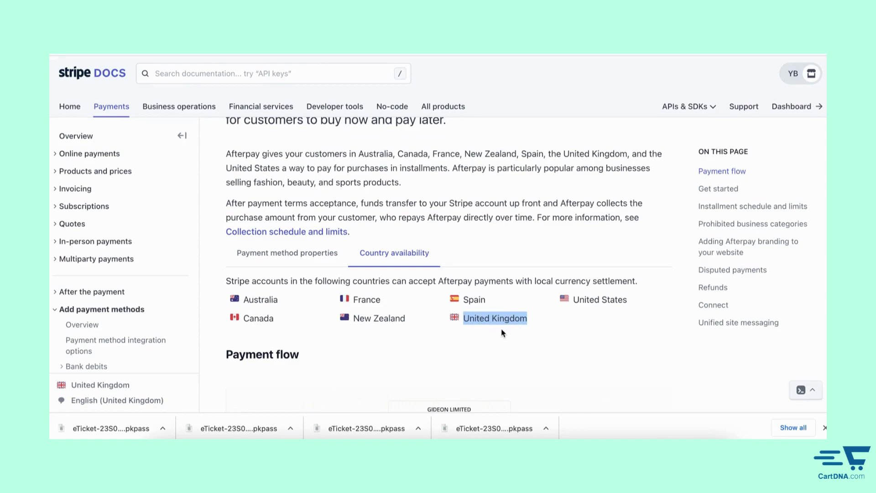
scroll(501, 329, down, 1)
scroll(501, 331, up, 1)
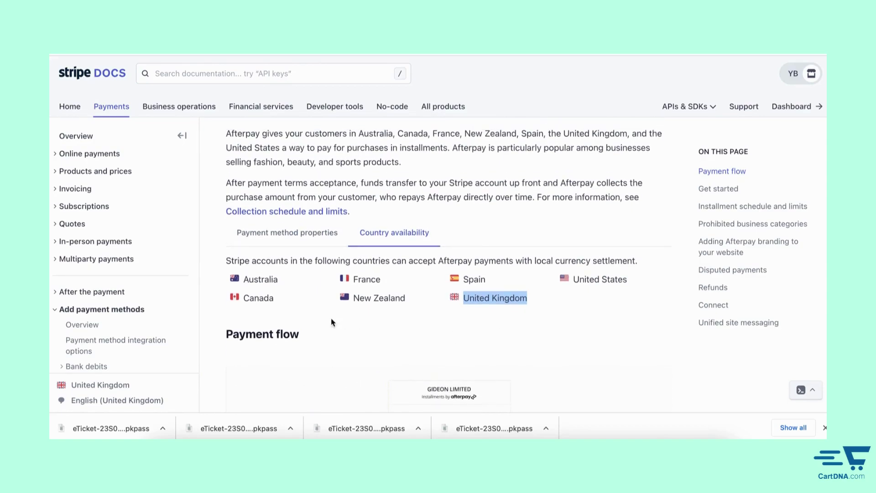
Compare the customer locations with the Country availability list, highlighting Australia there, and return to the payment method properties
click(273, 235)
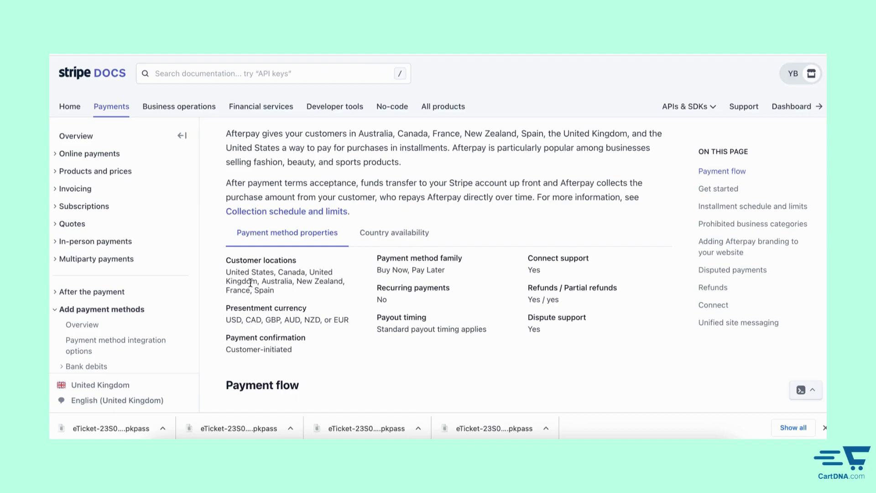
click(387, 233)
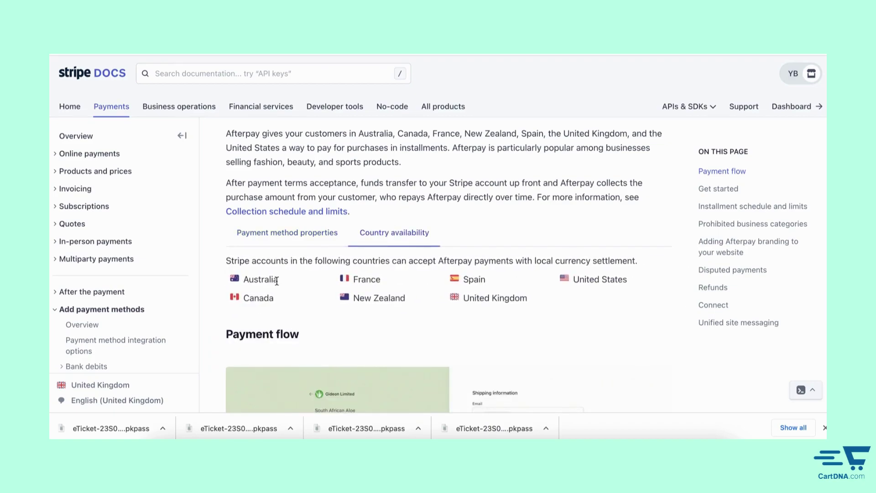
drag(278, 280, 244, 280)
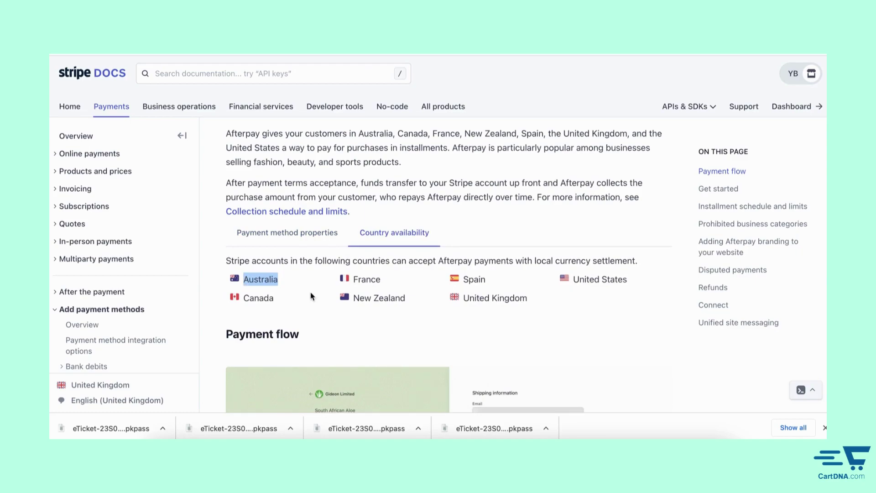
click(303, 232)
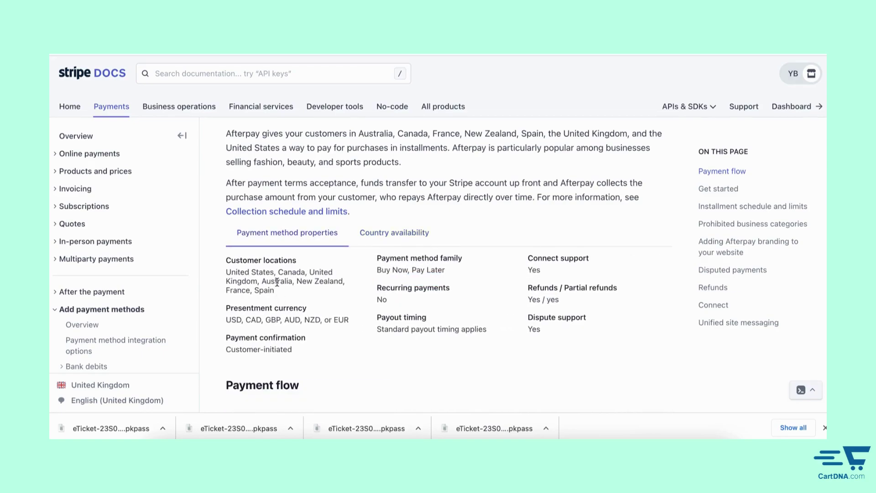
Look through the Get started section and the installment schedule and limits table down to Prohibited business categories
scroll(388, 272, down, 3)
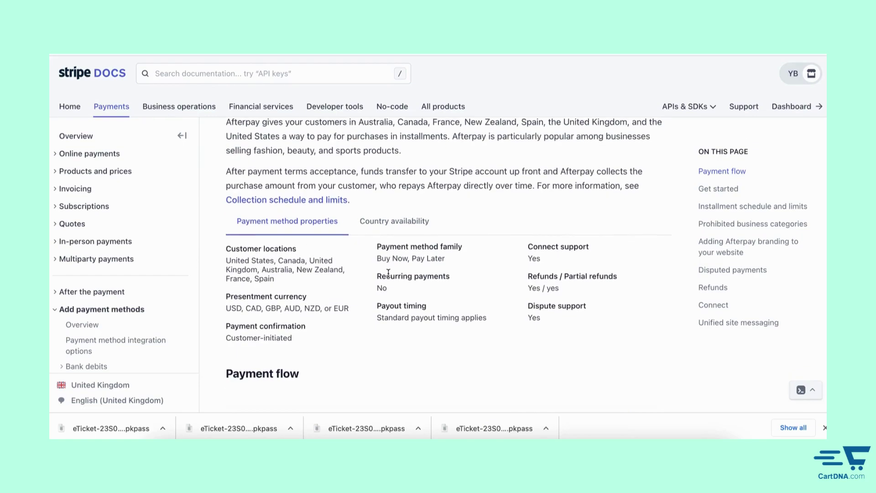
scroll(389, 273, down, 10)
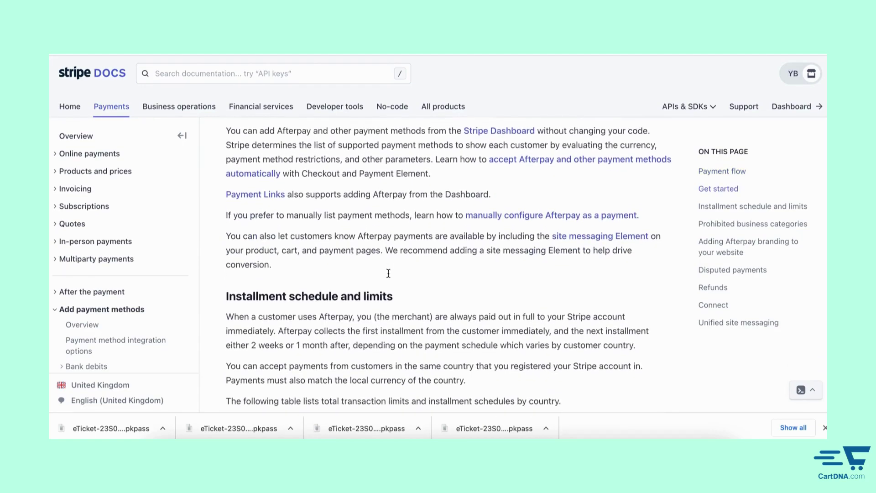
scroll(389, 277, down, 8)
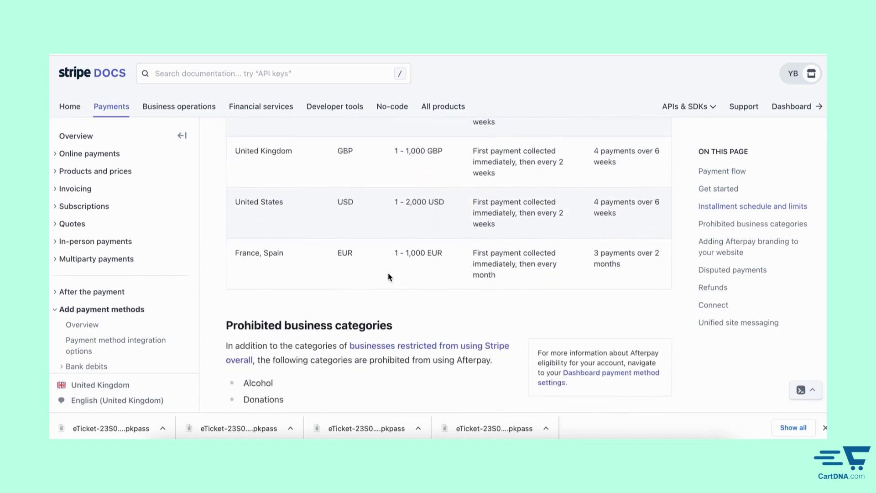
Read the section on adding Afterpay branding to the website, highlighting the name 'Afterpay' and the EU mention in it
scroll(389, 277, down, 5)
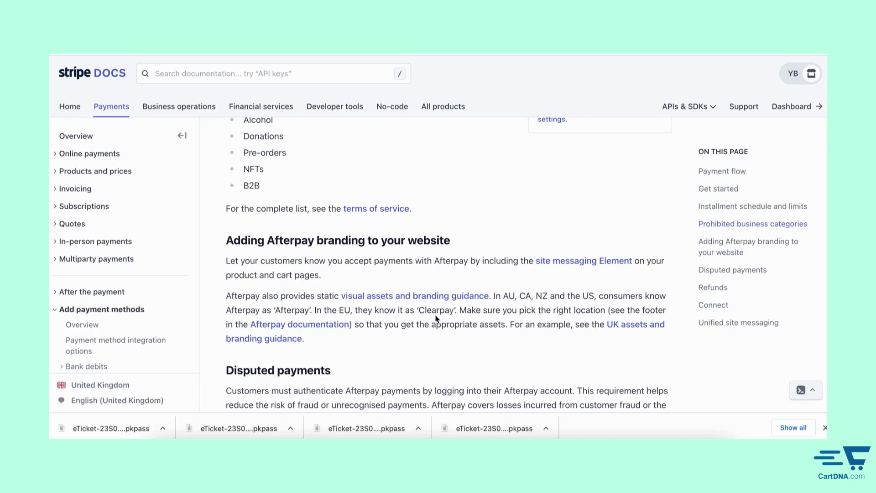
drag(309, 309, 277, 309)
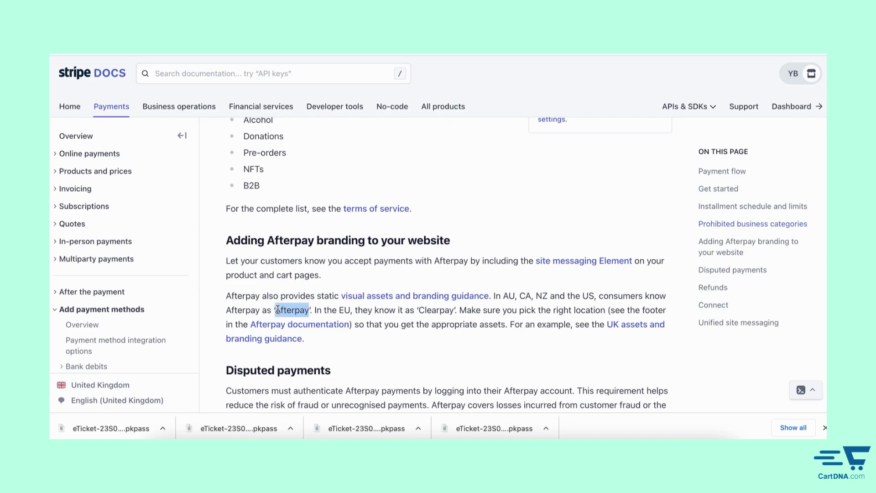
click(418, 312)
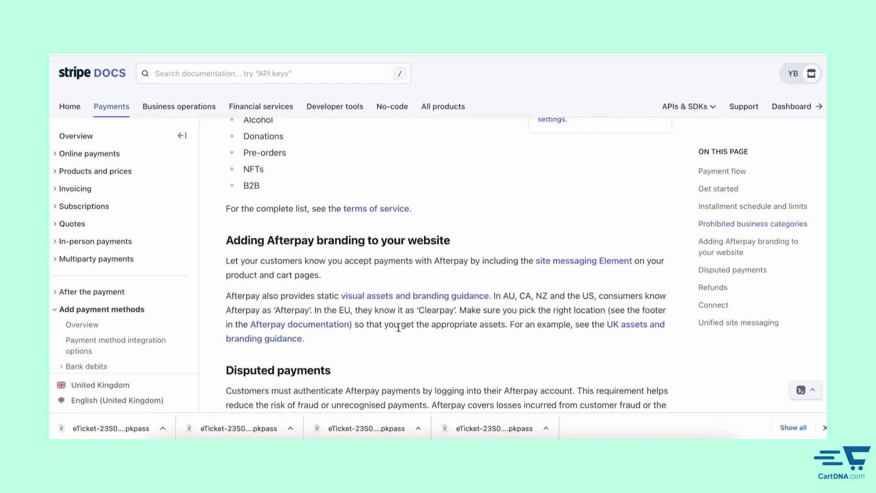
drag(341, 312, 353, 312)
Highlight Australia in the Country availability list and again in the customer locations of the payment method properties
scroll(510, 296, up, 20)
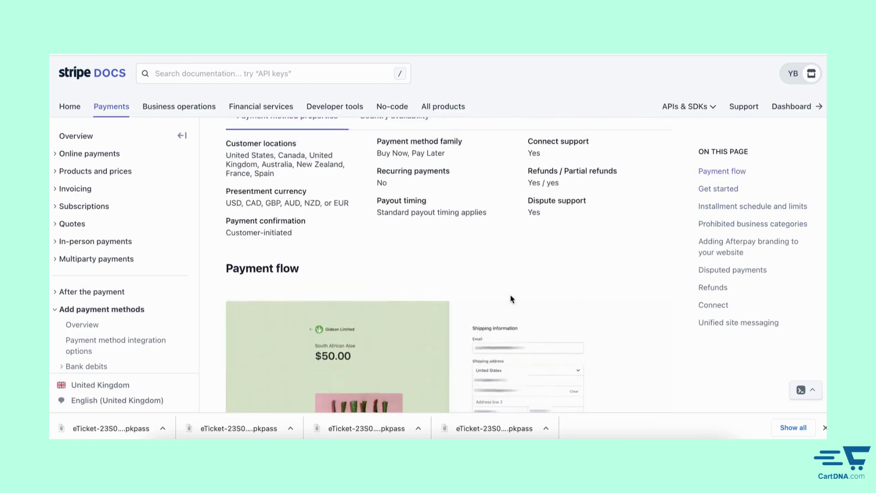
scroll(510, 295, up, 3)
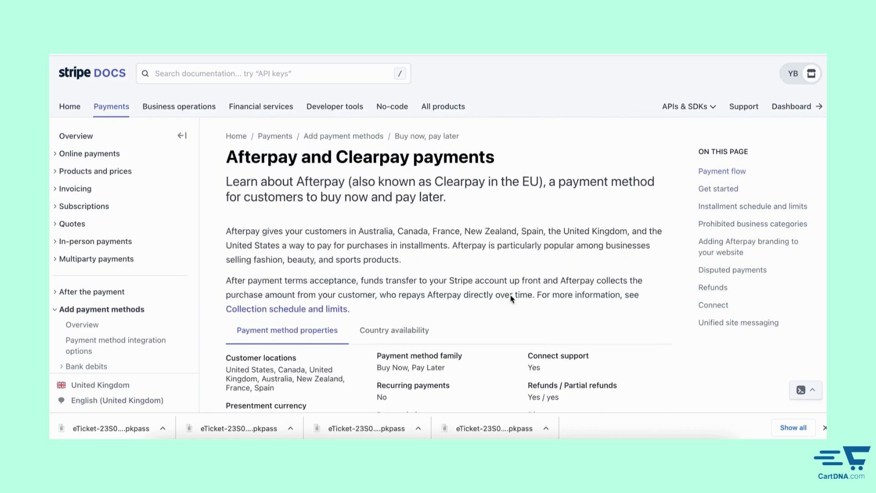
click(407, 336)
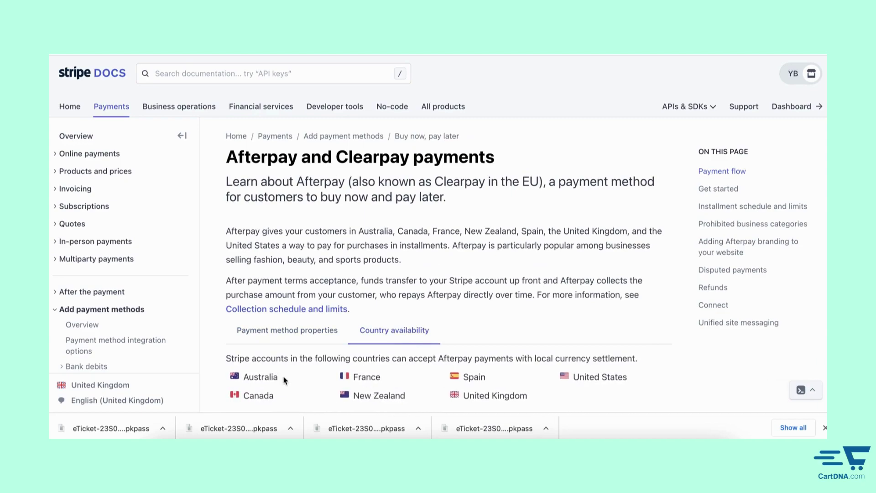
drag(281, 379, 246, 379)
click(303, 333)
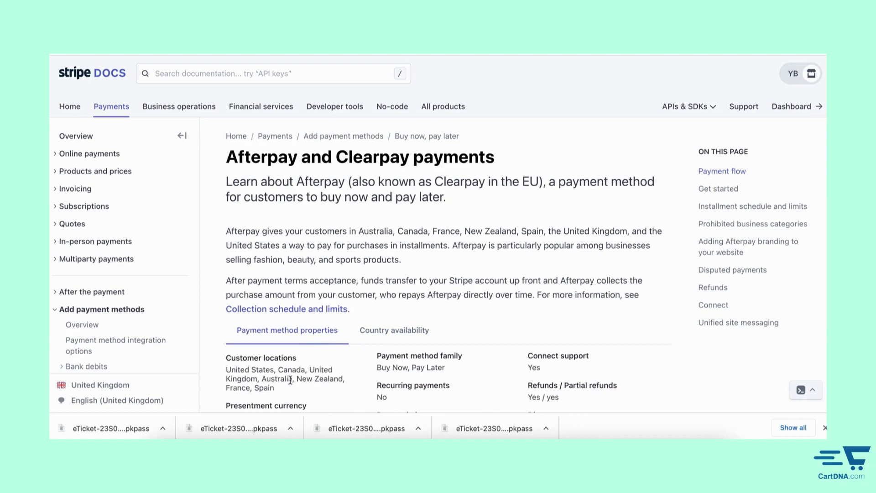
drag(293, 379, 265, 379)
Highlight Australia in the Country availability list once more, then New Zealand and Australia among the customer locations
click(391, 329)
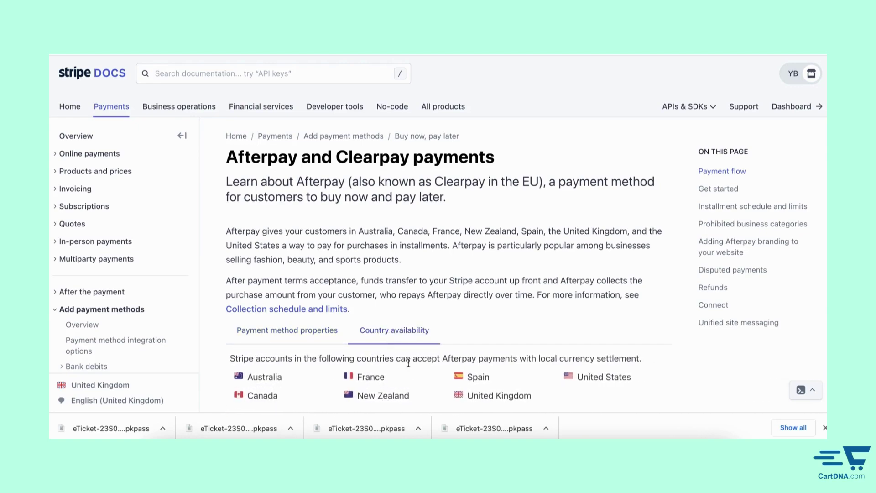
scroll(457, 349, down, 1)
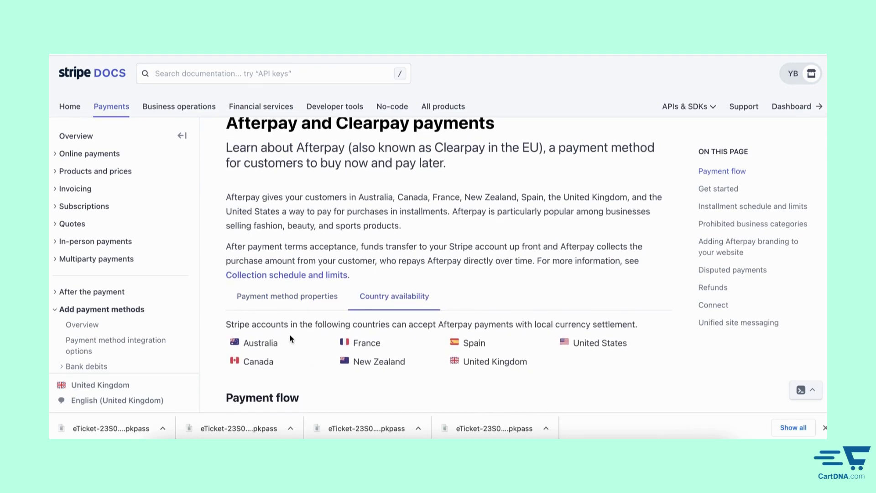
drag(281, 345, 243, 345)
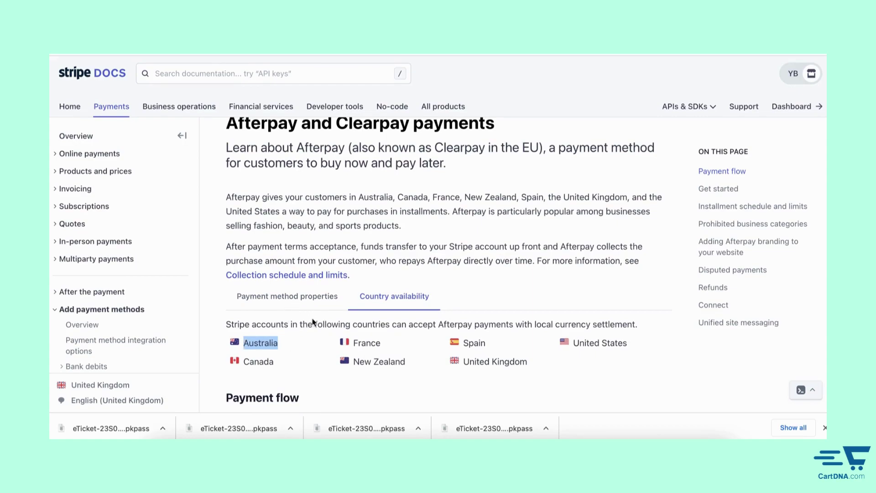
click(305, 298)
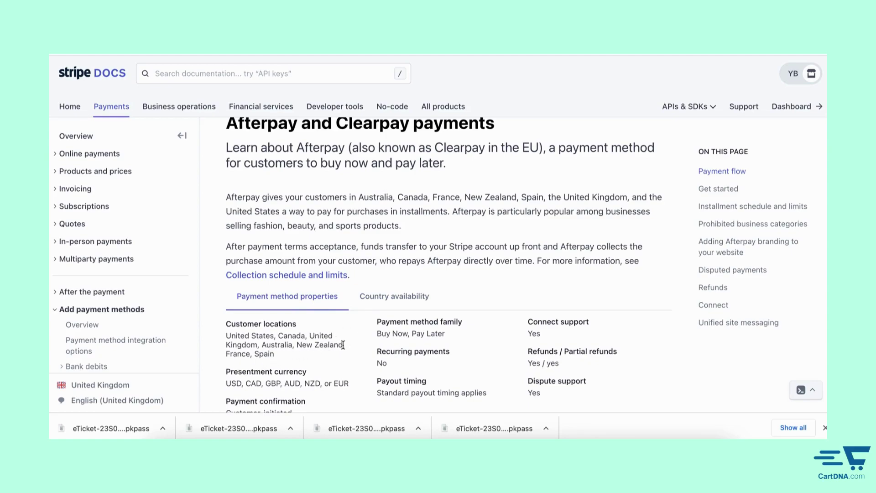
drag(345, 344, 299, 346)
mouse_move(278, 355)
mouse_down()
mouse_move(267, 336)
mouse_move(265, 345)
mouse_up()
click(296, 363)
scroll(293, 363, down, 1)
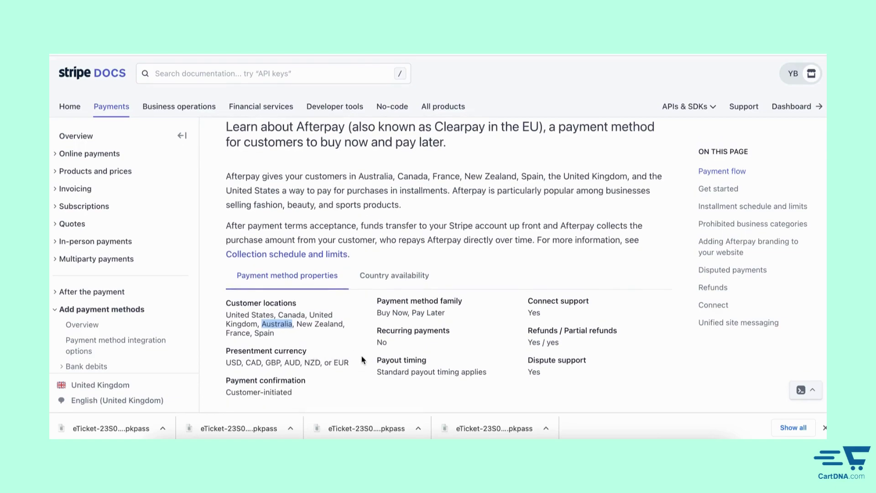
Highlight the whole presentment currency list, then match Australia in the customer locations with AUD
drag(355, 360, 227, 363)
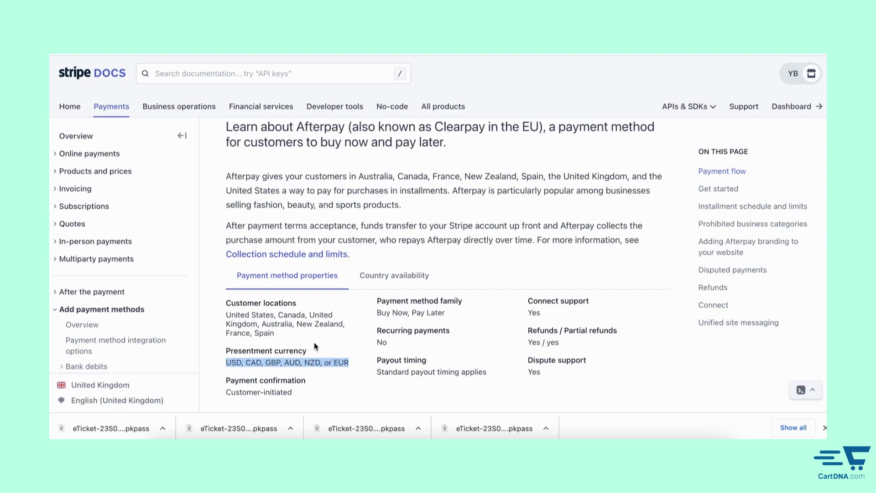
click(297, 338)
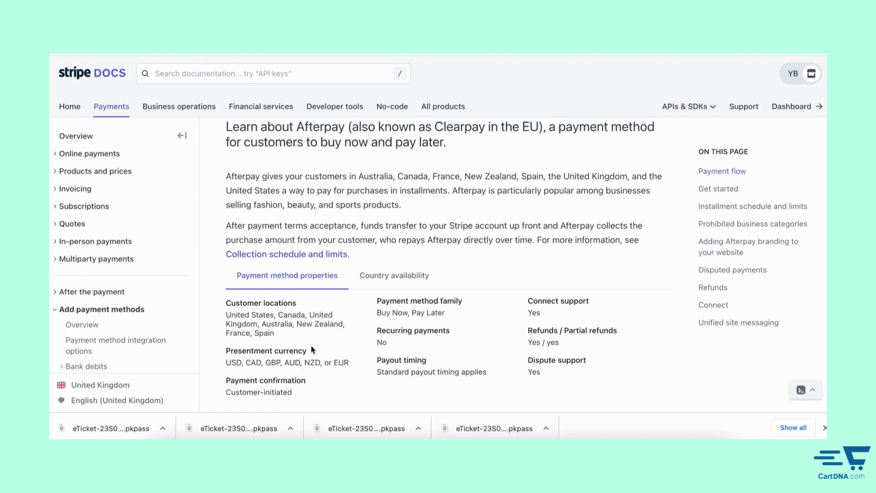
double_click(292, 325)
drag(303, 365, 284, 363)
click(333, 340)
Match customer locations with presentment currencies by highlighting United Kingdom and GBP, USD, then France, Spain and EUR
drag(309, 315, 255, 326)
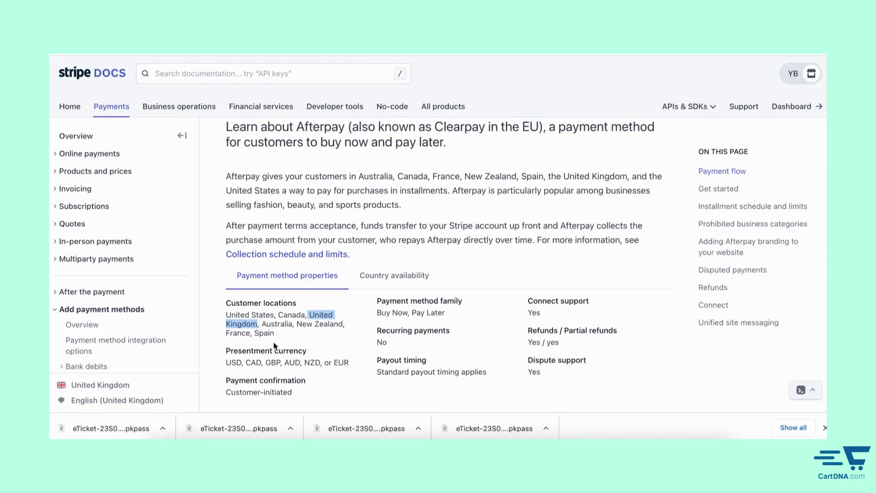
drag(281, 363, 269, 363)
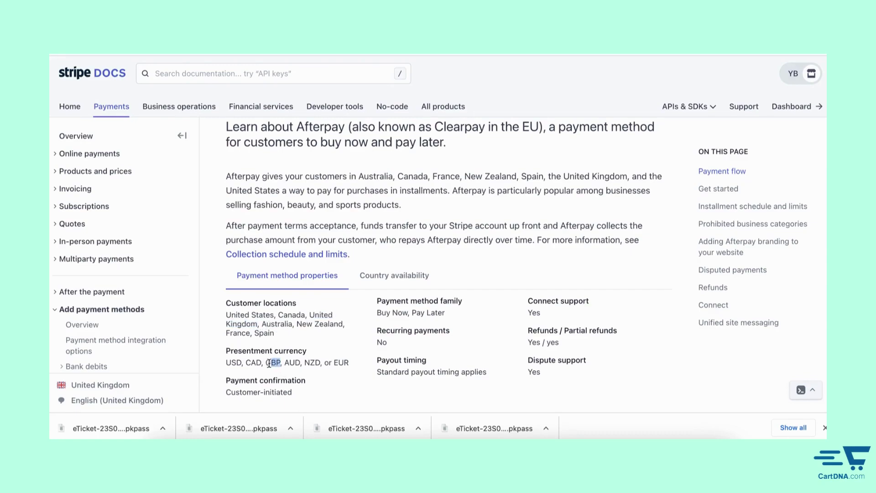
click(322, 343)
drag(242, 362, 227, 363)
click(321, 336)
drag(274, 333, 225, 334)
drag(350, 363, 332, 362)
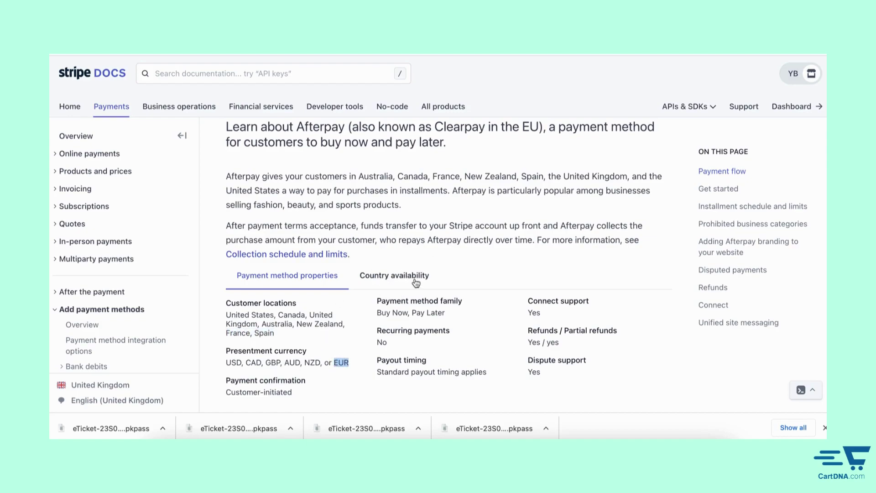
Go to the installment schedule and limits table and highlight Australia's 1 - 2,000 transaction limit
scroll(433, 270, up, 1)
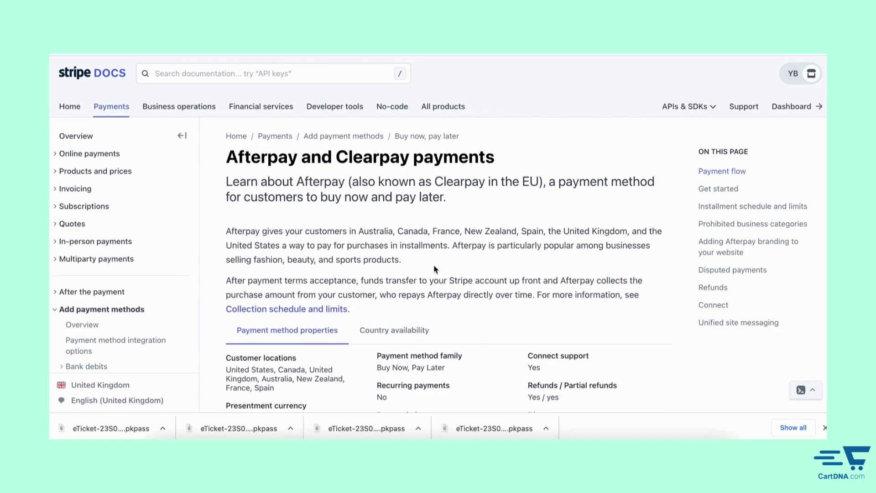
scroll(433, 269, down, 7)
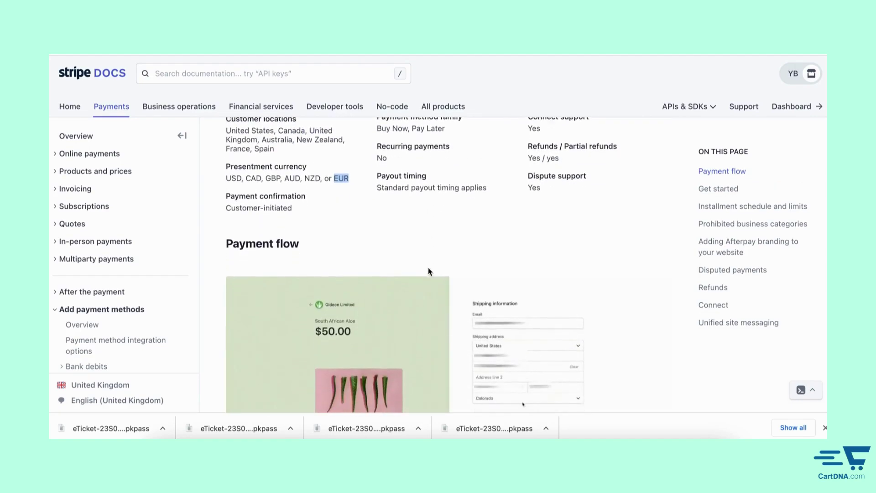
scroll(428, 268, down, 15)
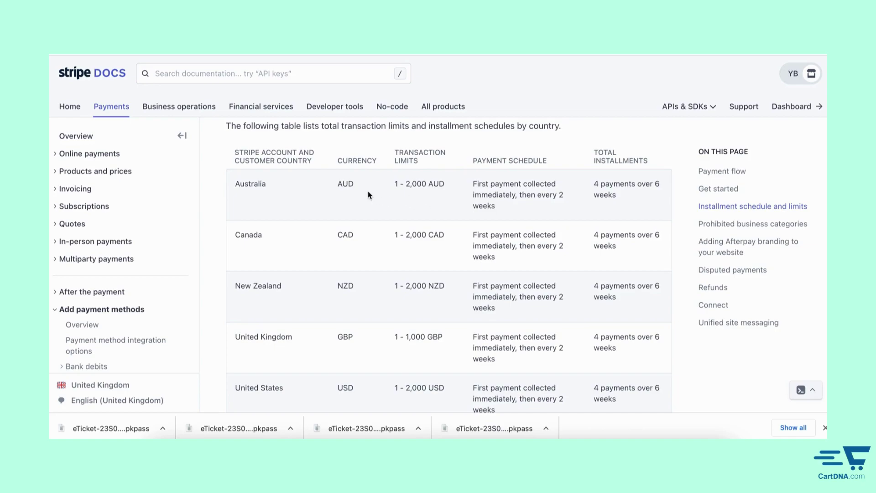
scroll(273, 263, down, 1)
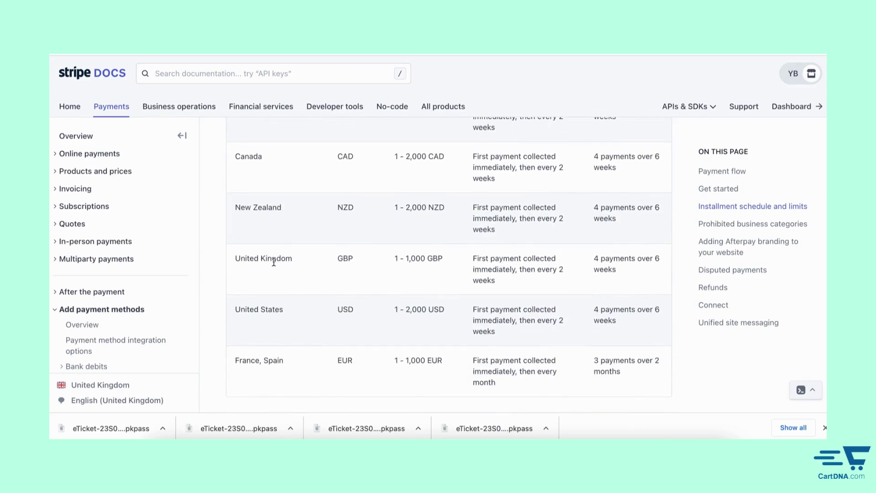
scroll(274, 262, up, 1)
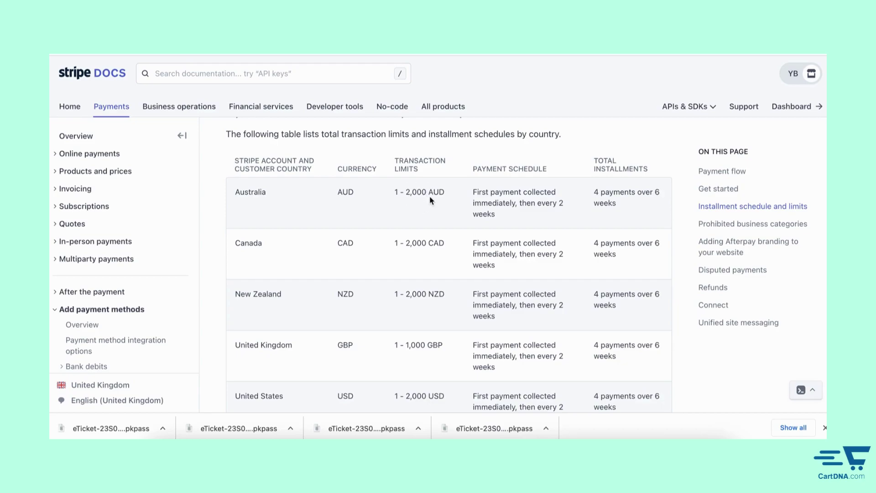
drag(426, 191, 395, 195)
Examine the transaction limits and currencies of the other countries in the installment table
scroll(430, 269, down, 1)
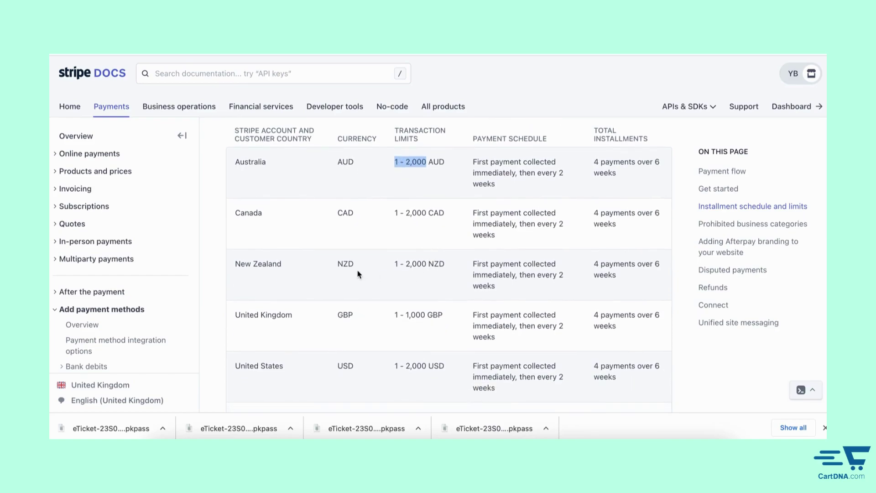
scroll(429, 298, down, 1)
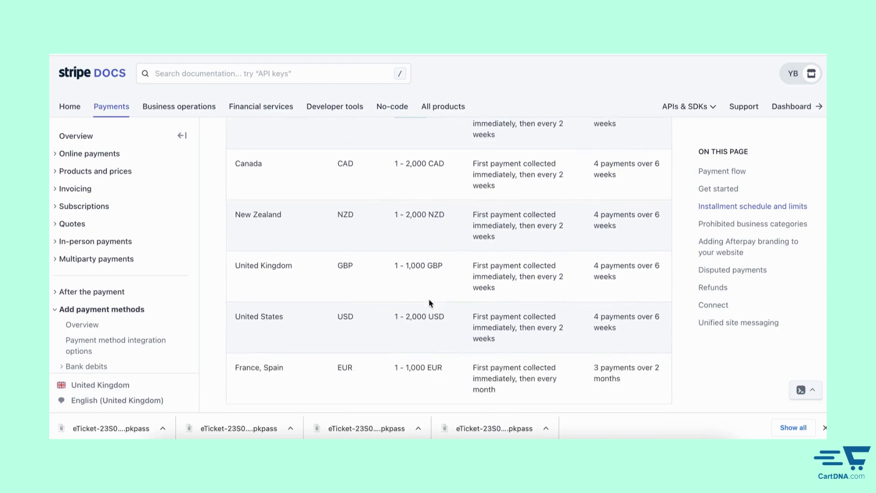
scroll(442, 260, down, 2)
scroll(432, 290, up, 4)
scroll(429, 269, up, 1)
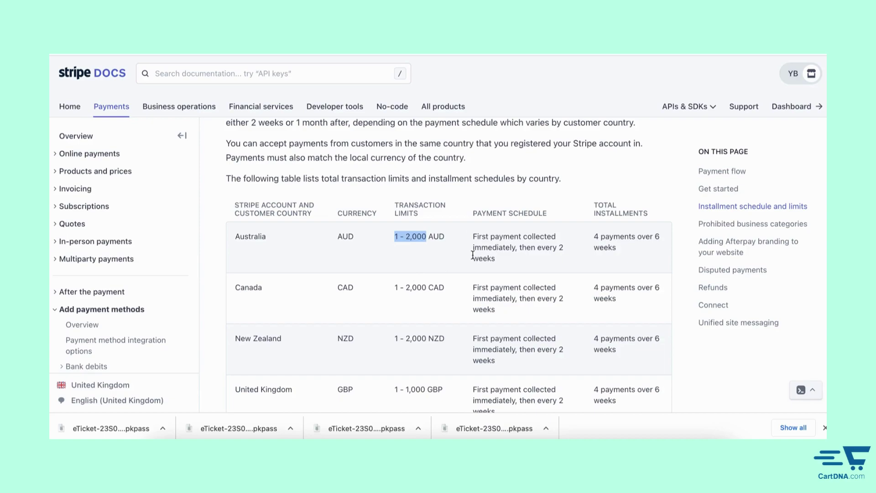
Highlight Australia's payment schedule in the installment table, followed by its total installments of 4 payments over 6 weeks
scroll(447, 262, down, 1)
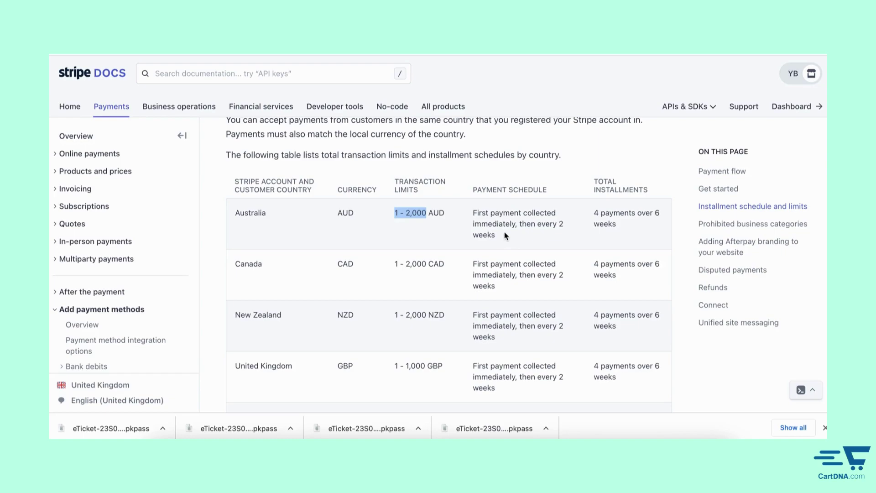
drag(501, 237, 475, 211)
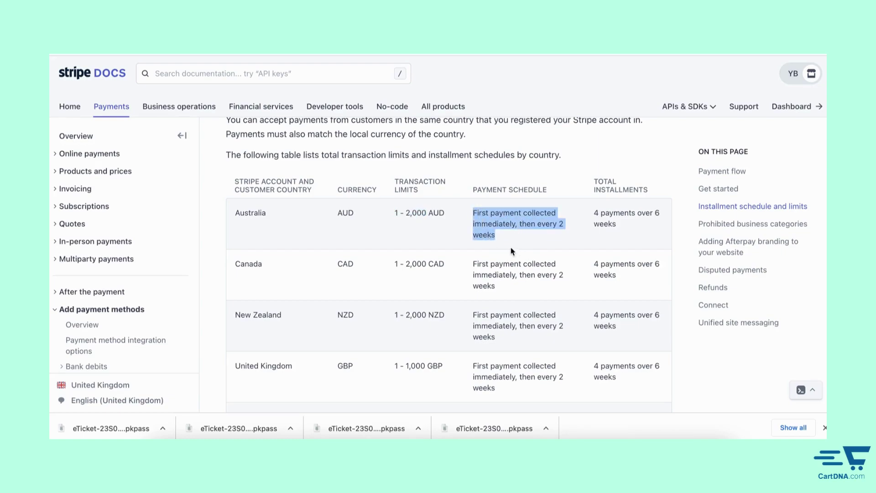
click(519, 235)
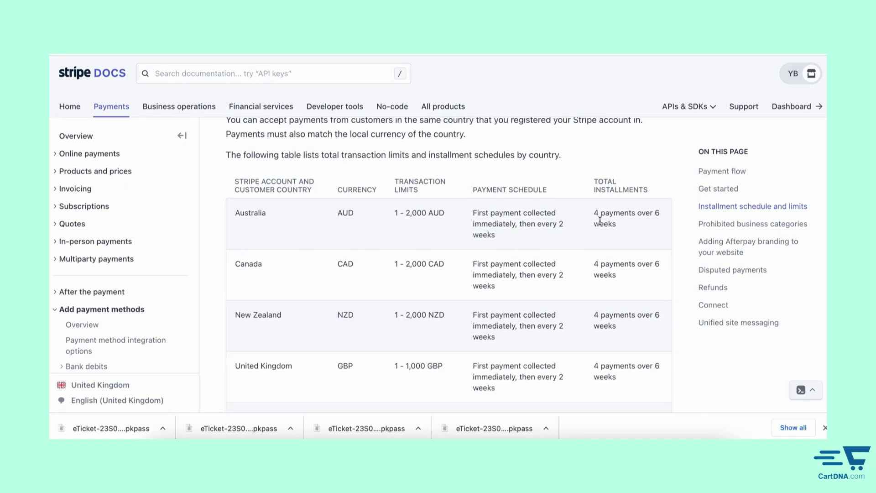
mouse_move(595, 214)
mouse_down()
mouse_move(648, 214)
mouse_move(595, 212)
mouse_up()
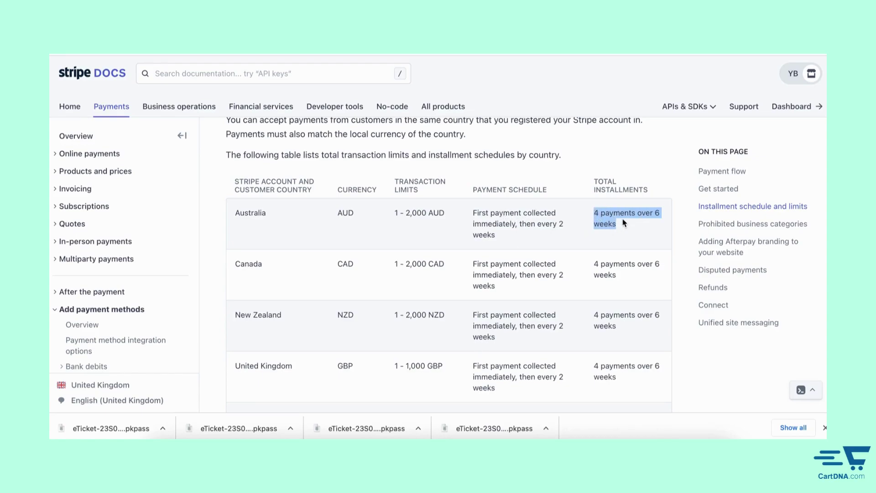
Highlight '2 weeks', 'First payment' and then the full text of Australia's payment schedule
drag(559, 224, 564, 233)
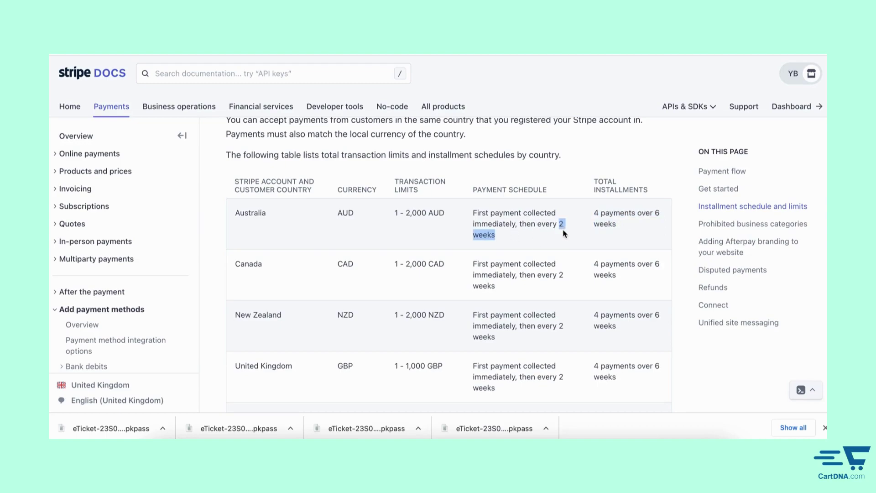
click(527, 221)
drag(475, 211, 526, 215)
click(508, 223)
drag(473, 212, 506, 246)
click(523, 238)
Look over the rest of the installment table and return to the payment method properties
scroll(514, 227, down, 1)
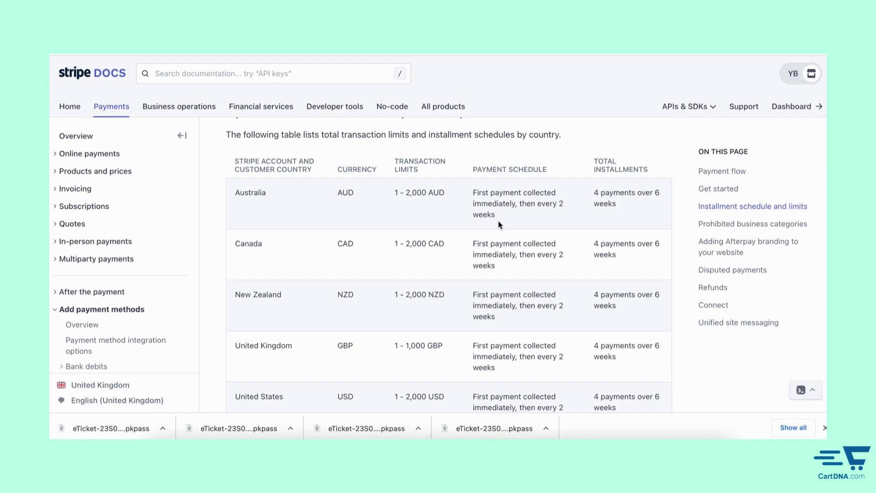
scroll(507, 214, down, 3)
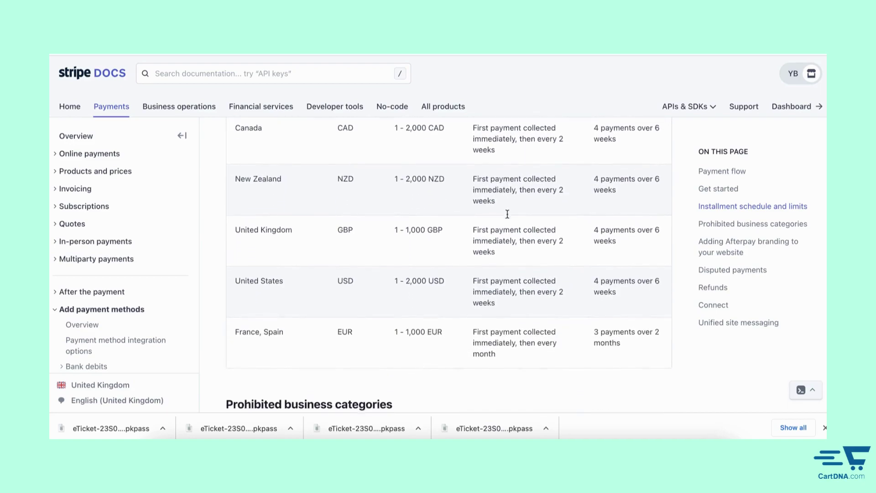
scroll(508, 217, up, 5)
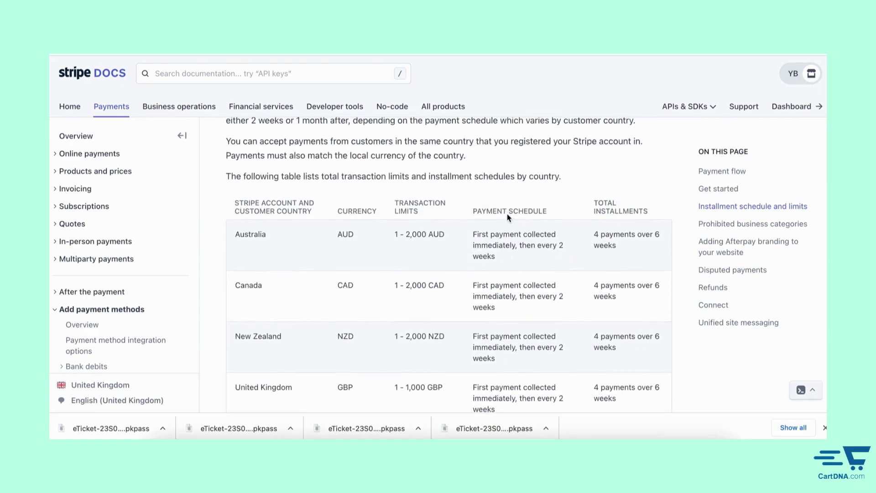
scroll(508, 213, up, 15)
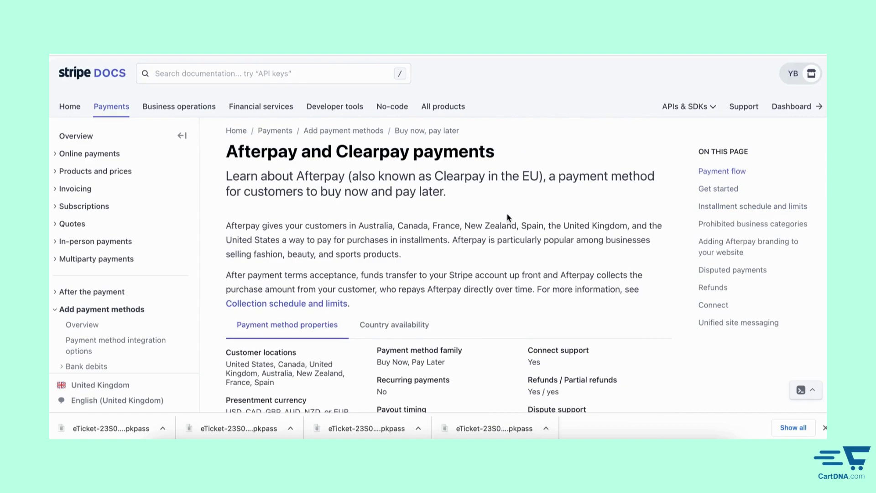
scroll(507, 216, down, 1)
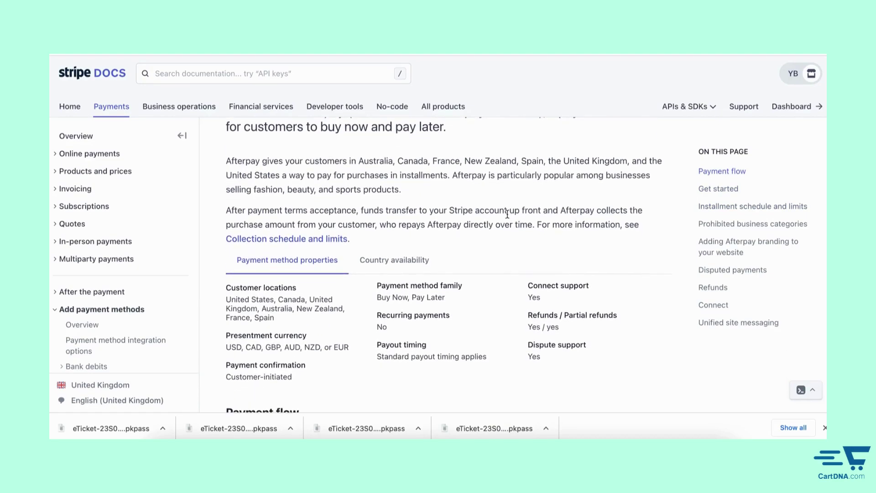
Return to the introduction of the Afterpay and Clearpay documentation page
scroll(508, 215, up, 1)
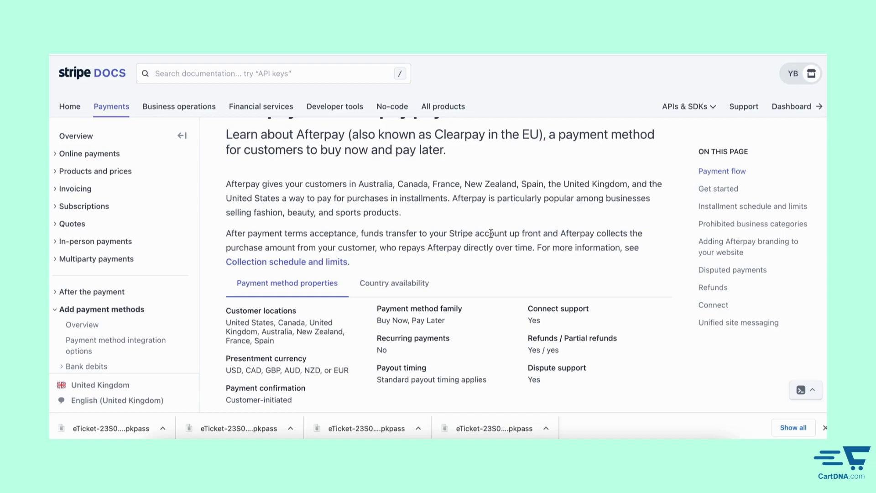
scroll(491, 233, up, 2)
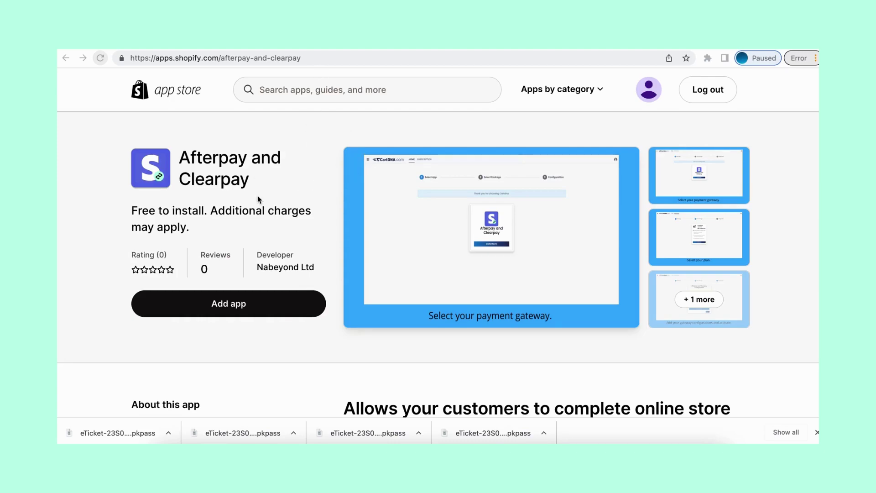
Highlight the web address of the Afterpay and Clearpay listing in the Shopify App Store
click(304, 58)
double_click(305, 58)
drag(307, 58, 152, 53)
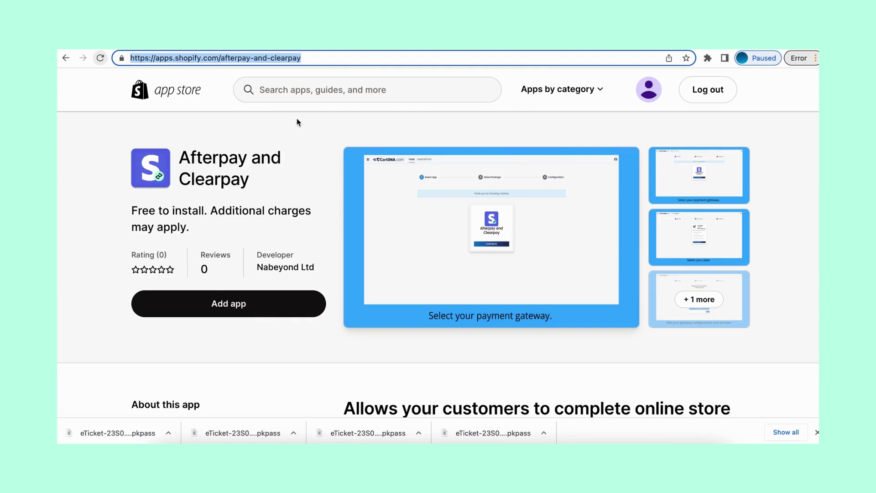
click(283, 90)
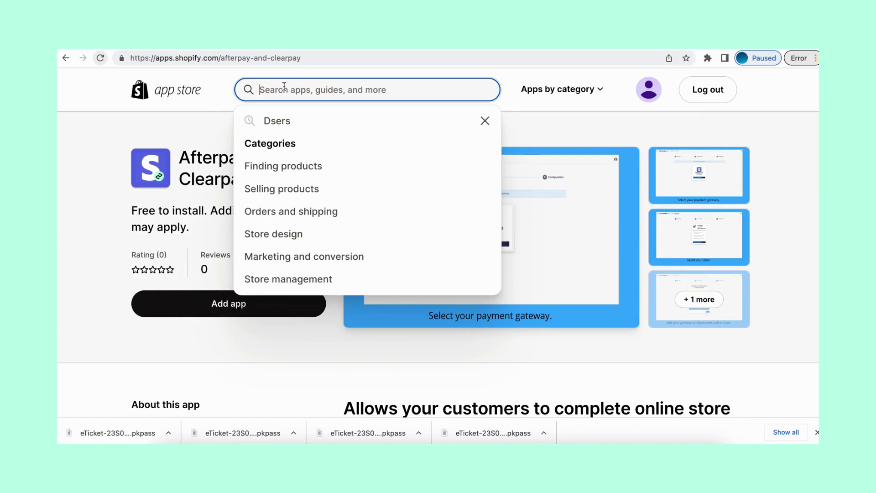
click(213, 99)
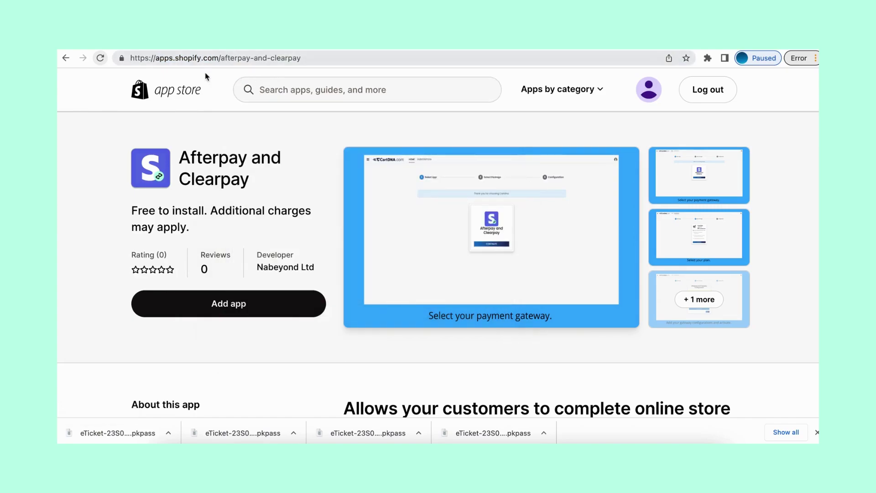
click(272, 92)
click(205, 133)
Highlight the listing's full pricing note 'Free to install. Additional charges may apply.', followed by only its 'Free to install.' part
scroll(286, 119, down, 1)
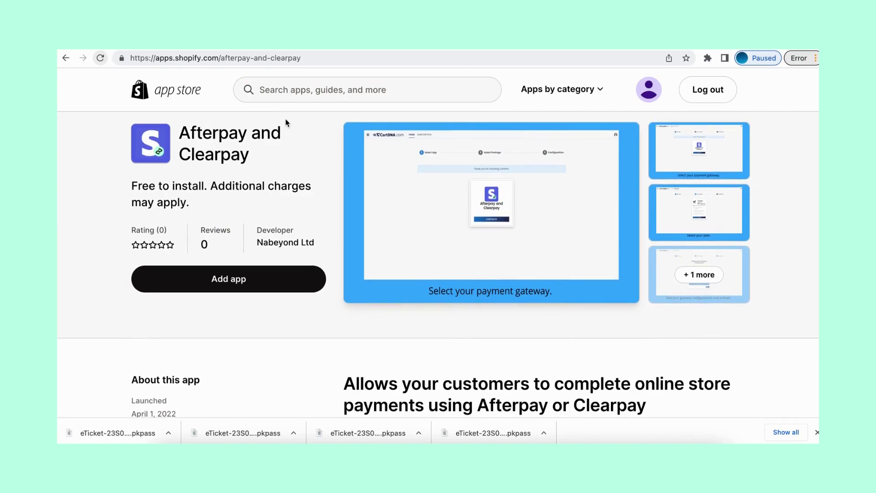
scroll(285, 118, down, 1)
scroll(285, 119, up, 2)
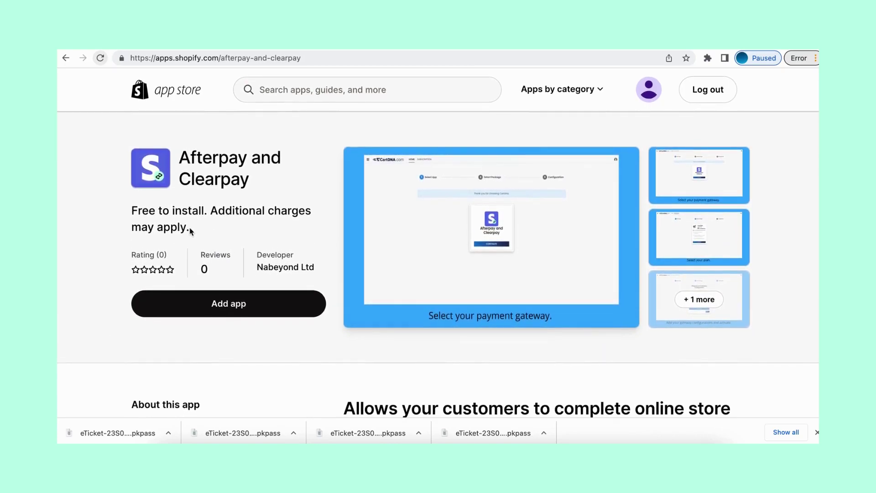
drag(191, 230, 129, 213)
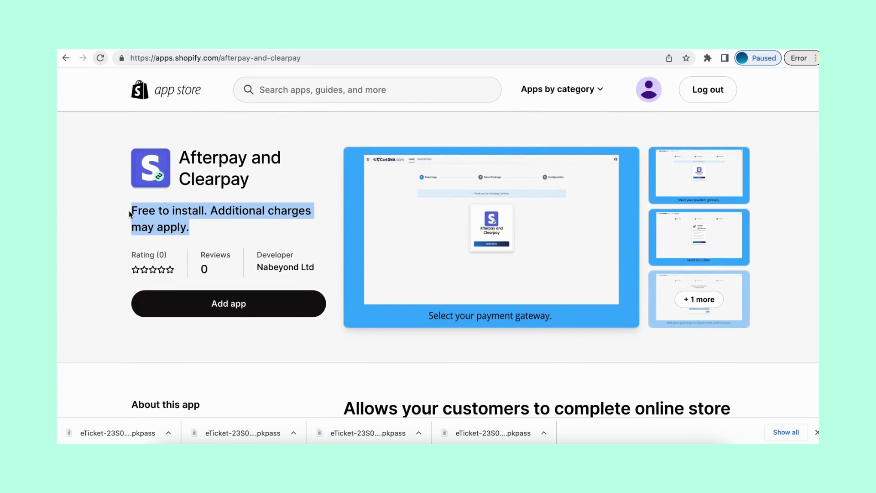
click(264, 227)
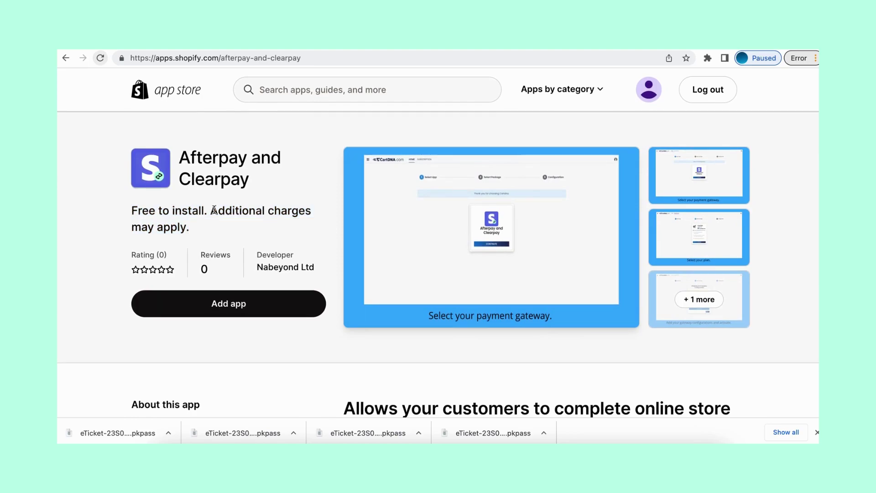
drag(211, 211, 131, 212)
click(284, 194)
Look over the app listing, check the BEST N TWO storefront and return to the listing
scroll(255, 209, down, 3)
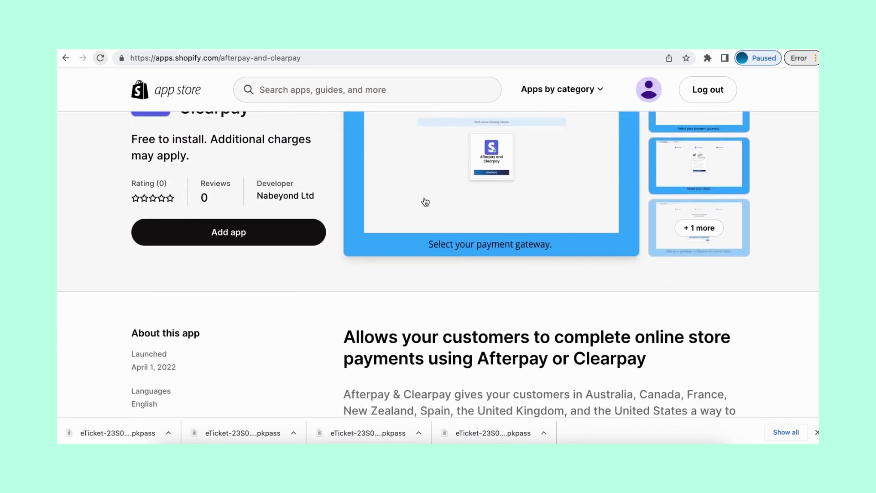
scroll(422, 147, up, 3)
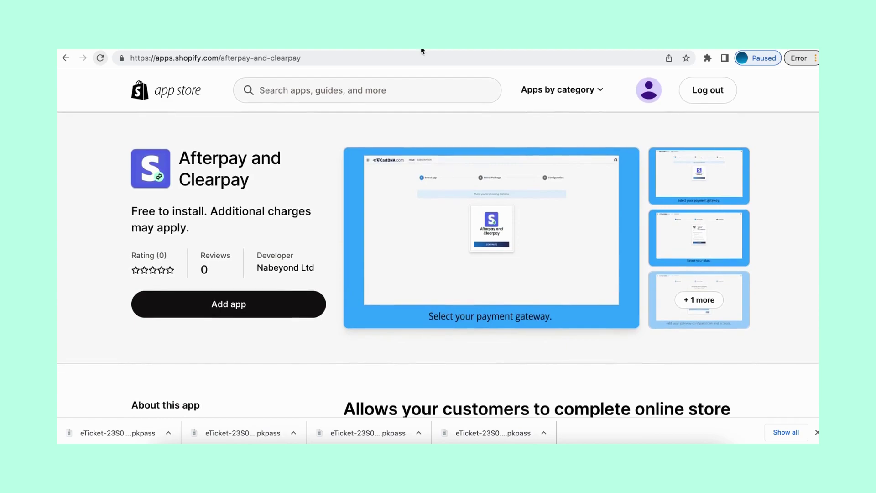
click(422, 50)
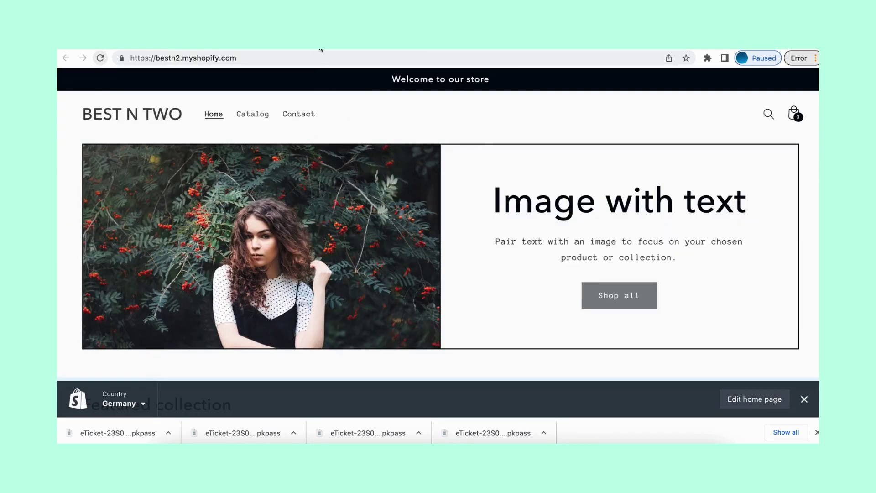
click(256, 50)
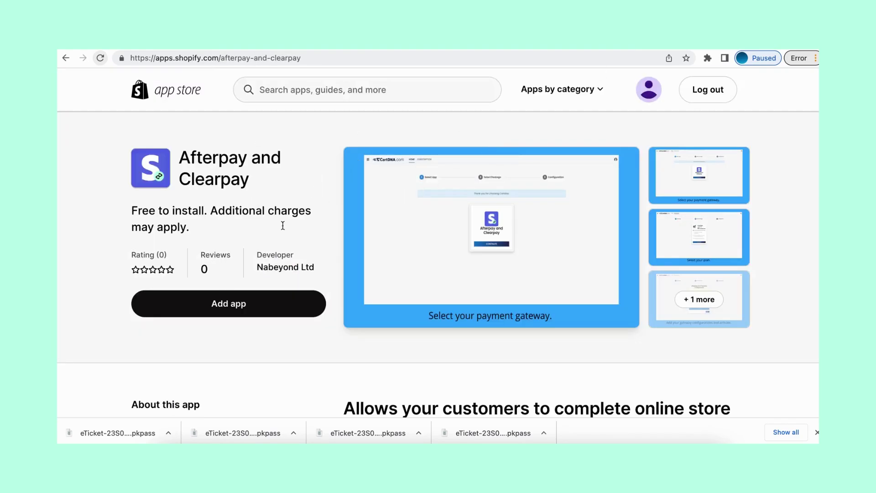
Add the Afterpay and Clearpay app and approve its installation on the BEST N TWO store
click(222, 312)
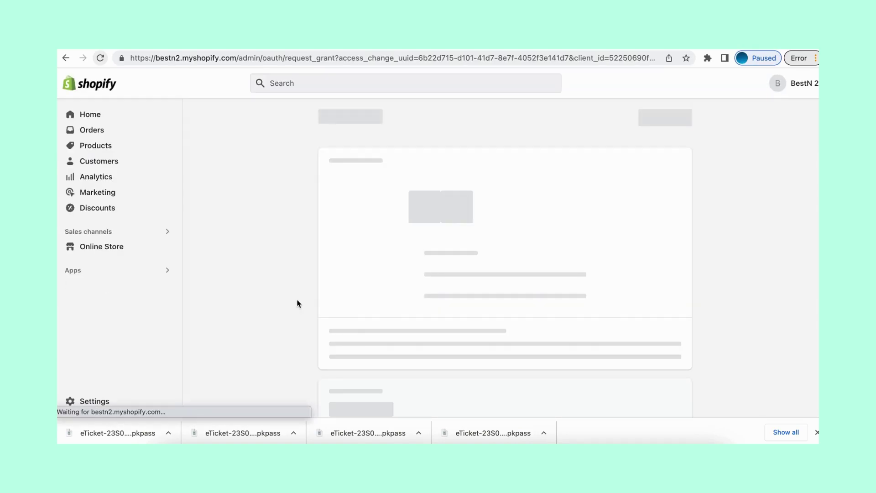
scroll(591, 173, down, 1)
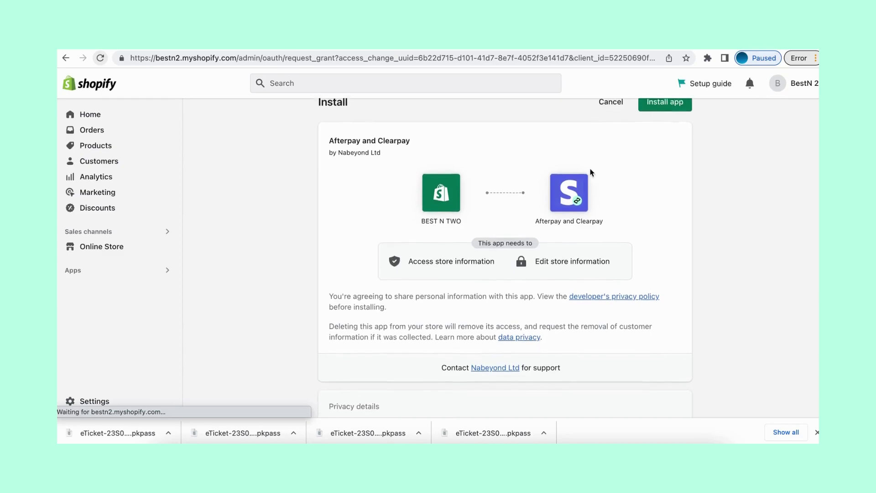
click(664, 119)
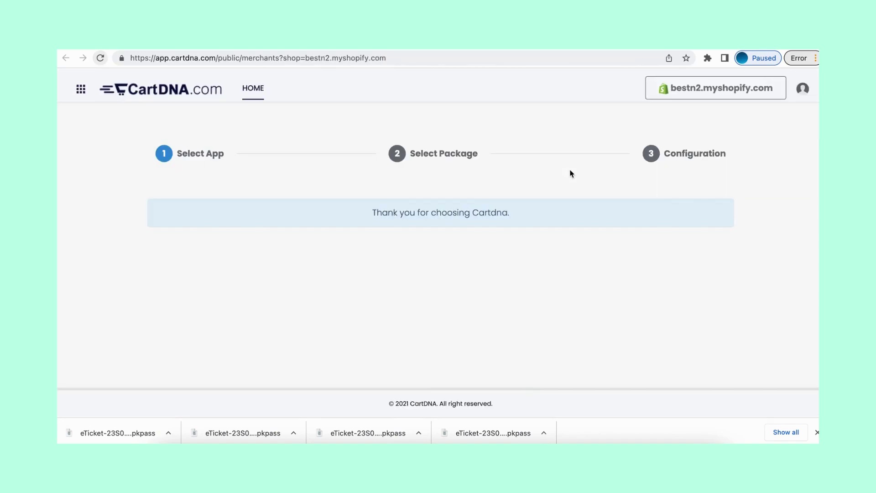
Continue with the Afterpay and Clearpay app in CartDNA and select the plan with the $0 installation fee
scroll(546, 273, down, 3)
click(452, 333)
scroll(523, 274, down, 2)
scroll(522, 274, down, 1)
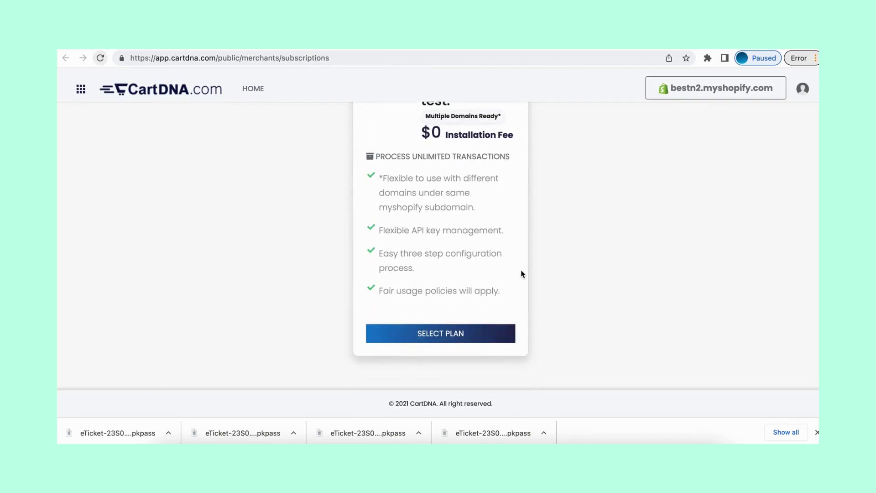
click(465, 339)
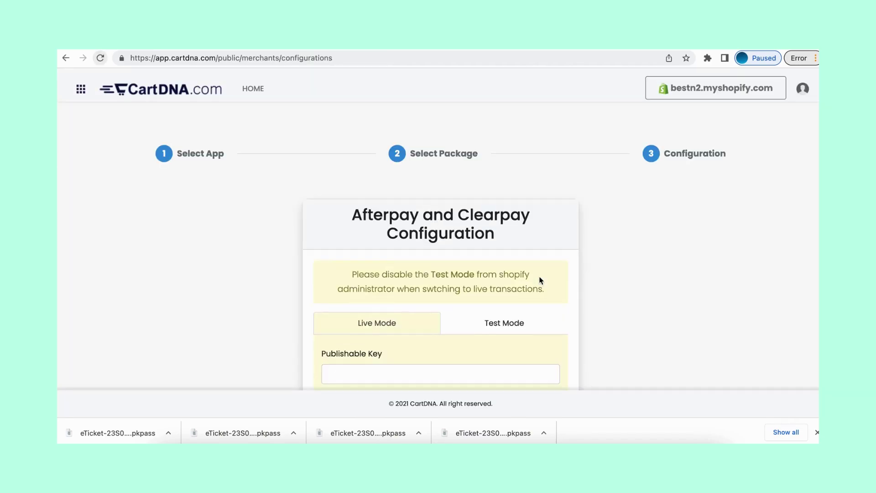
Examine the live mode fields for the publishable key and secret key in the Afterpay and Clearpay configuration
scroll(540, 280, down, 2)
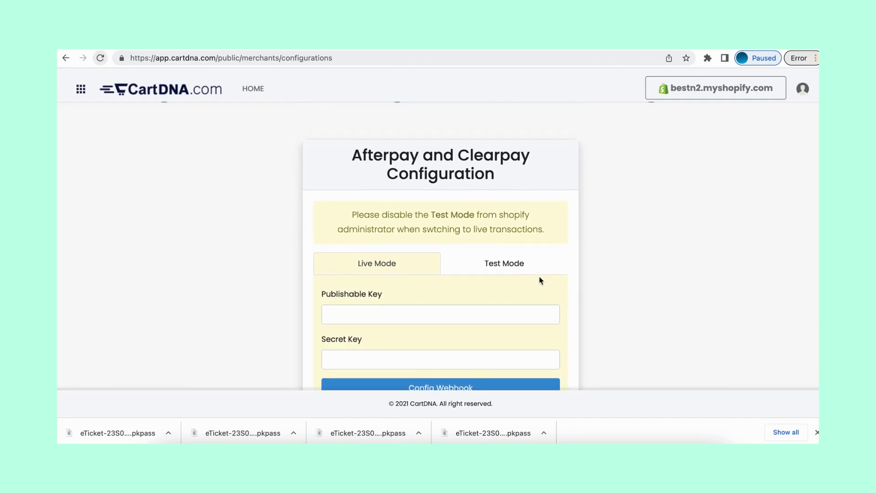
scroll(540, 260, down, 1)
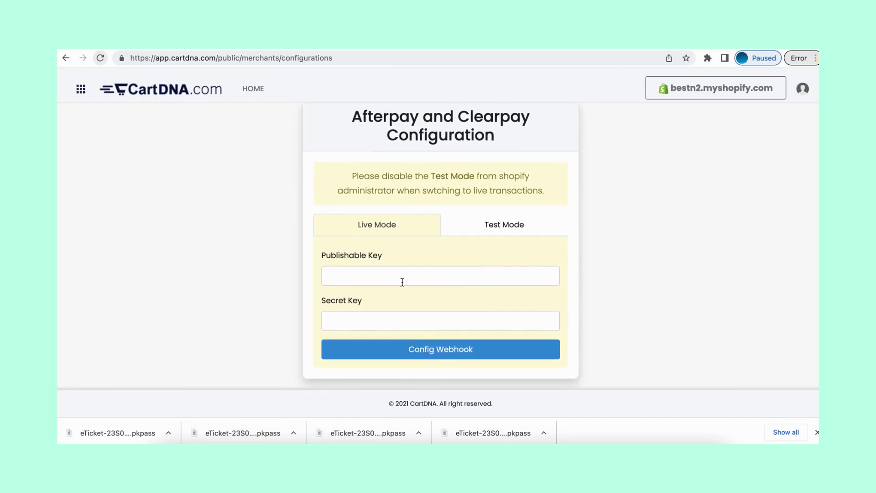
click(364, 278)
click(355, 320)
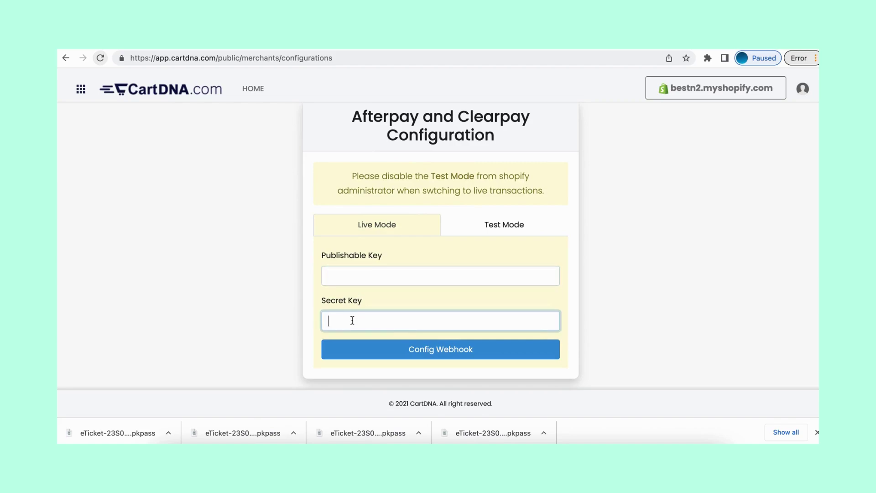
click(345, 272)
click(347, 318)
click(502, 226)
click(393, 225)
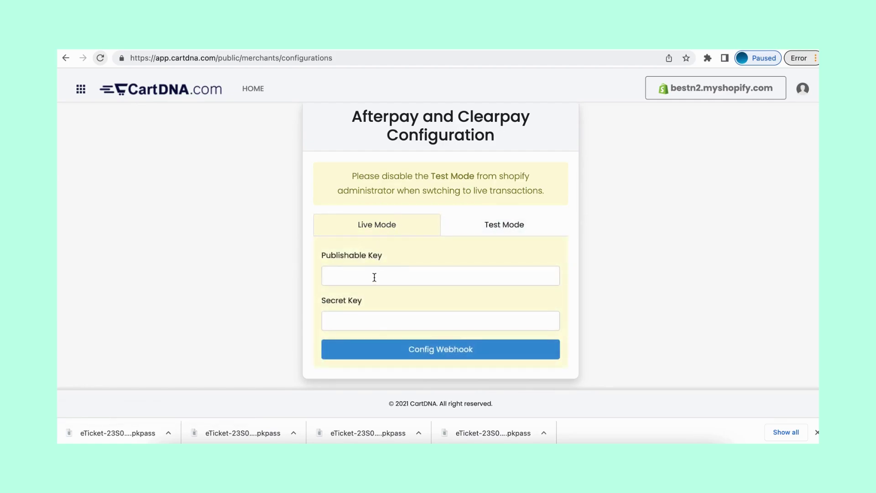
click(342, 273)
click(341, 319)
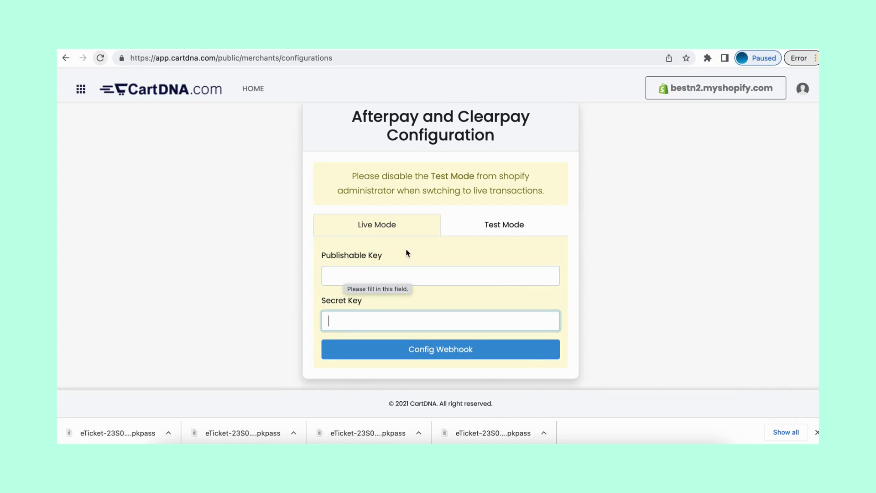
Inspect the publishable and secret key fields in test mode, and return to the live mode key fields
click(490, 228)
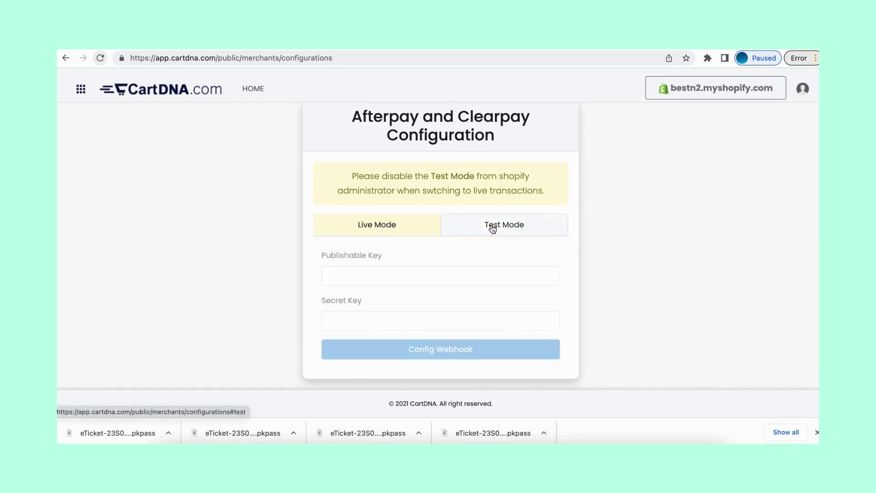
click(411, 274)
click(380, 319)
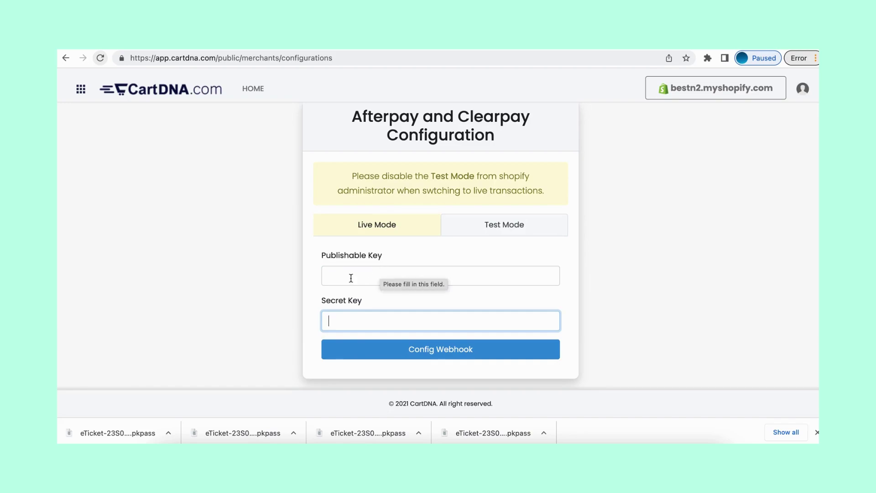
click(387, 237)
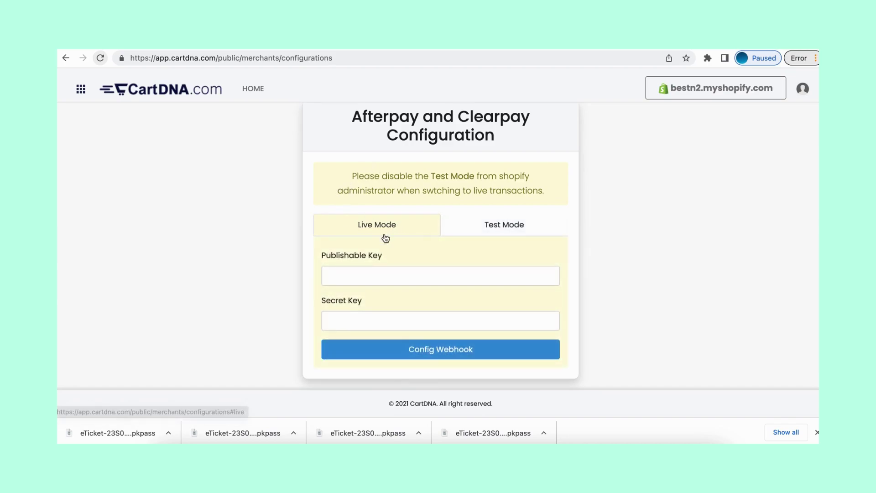
click(399, 276)
click(377, 321)
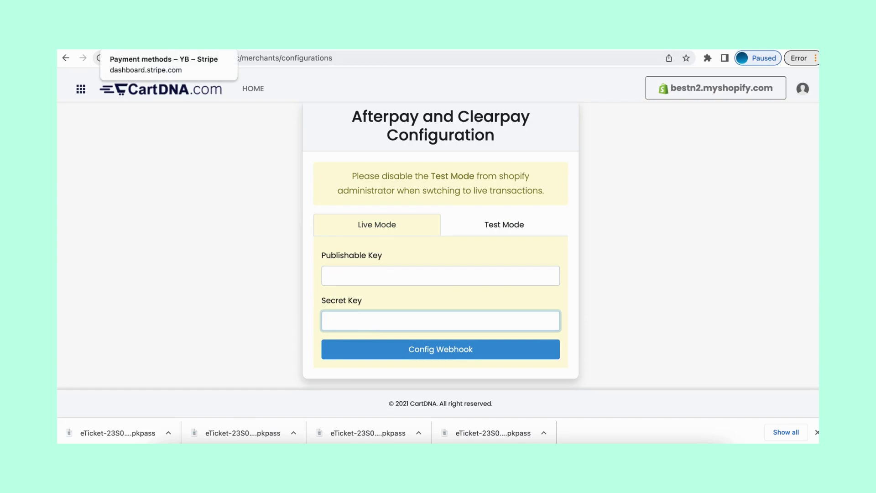
Switch to the Stripe dashboard's payment methods page and turn test mode on and back off
click(151, 44)
scroll(308, 180, down, 2)
scroll(309, 179, up, 3)
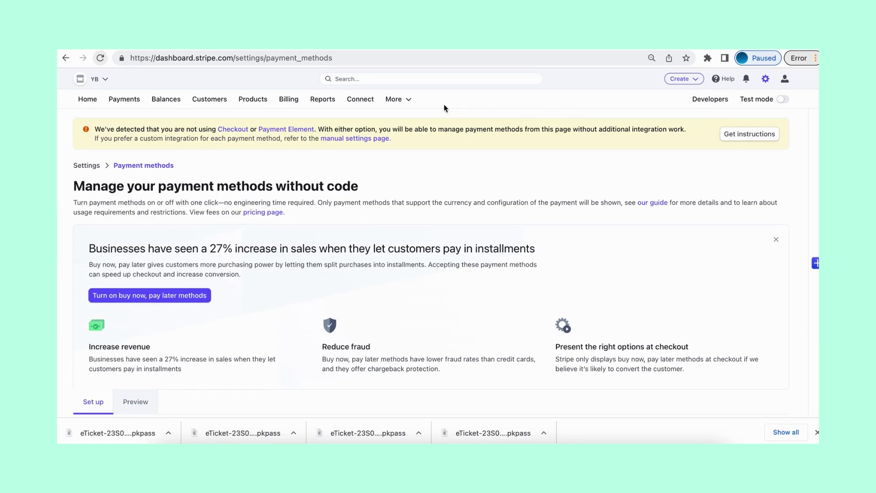
click(784, 100)
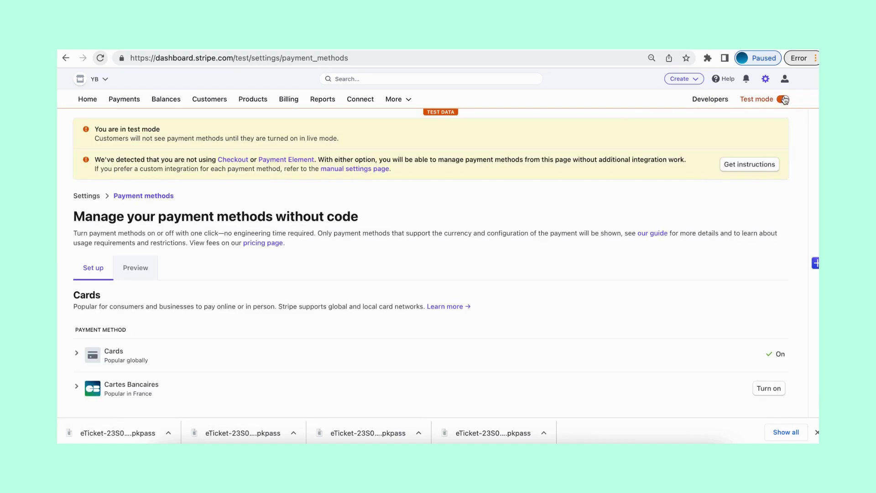
click(782, 102)
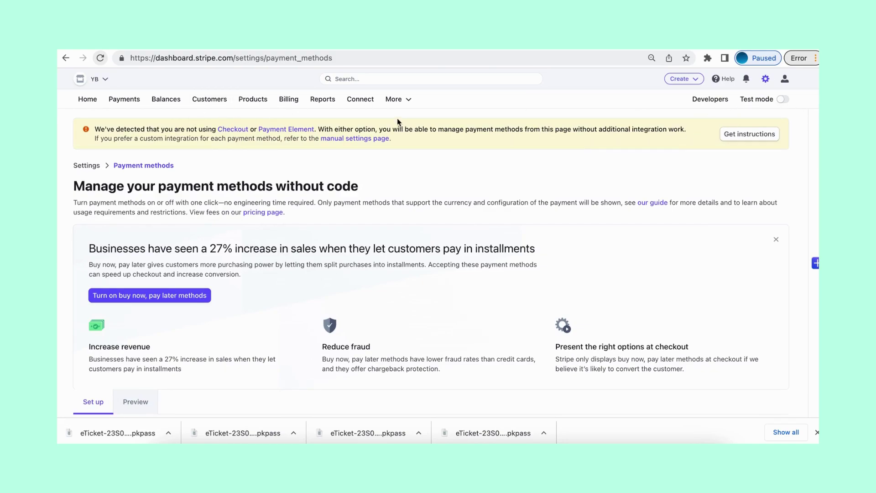
Turn on Afterpay / Clearpay under buy now, pay later in the Stripe payment methods settings and review its details
click(766, 79)
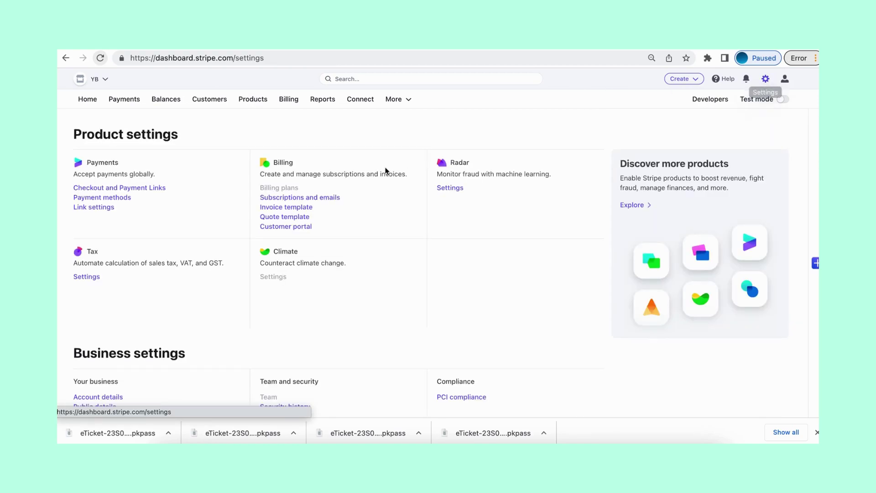
click(124, 198)
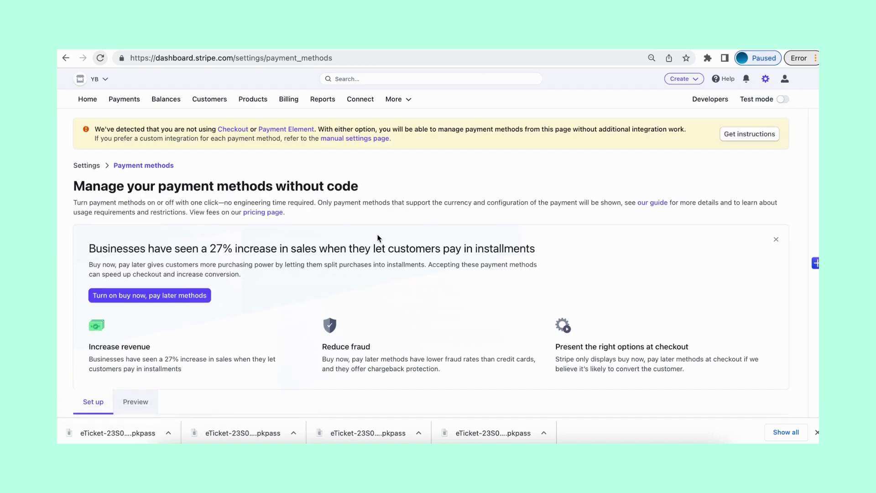
scroll(377, 235, down, 6)
scroll(378, 235, down, 4)
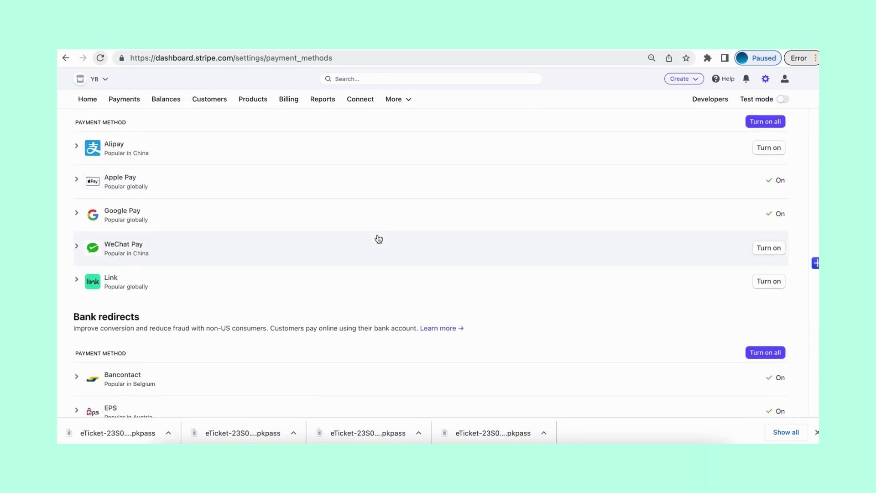
scroll(378, 238, down, 1)
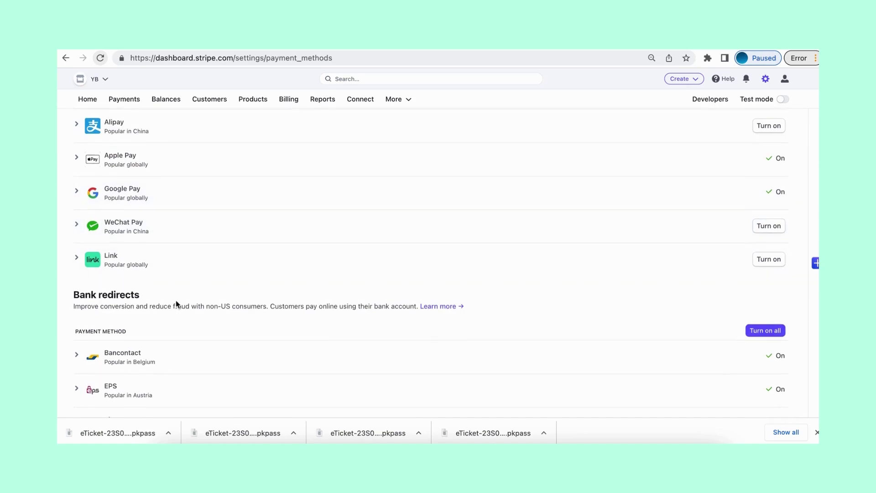
scroll(176, 300, down, 4)
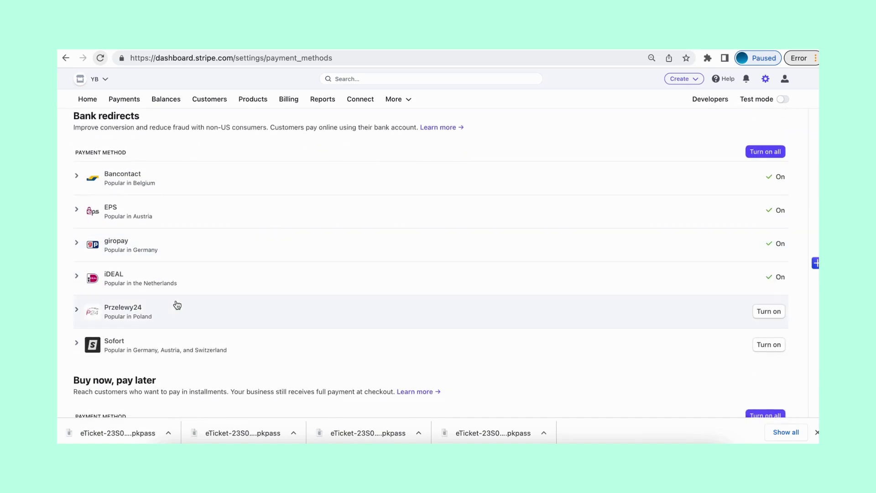
scroll(176, 260, down, 2)
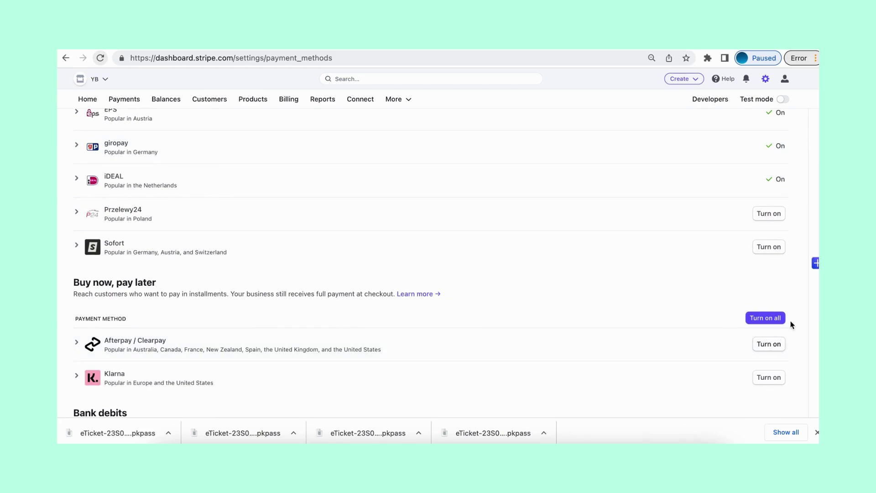
click(768, 345)
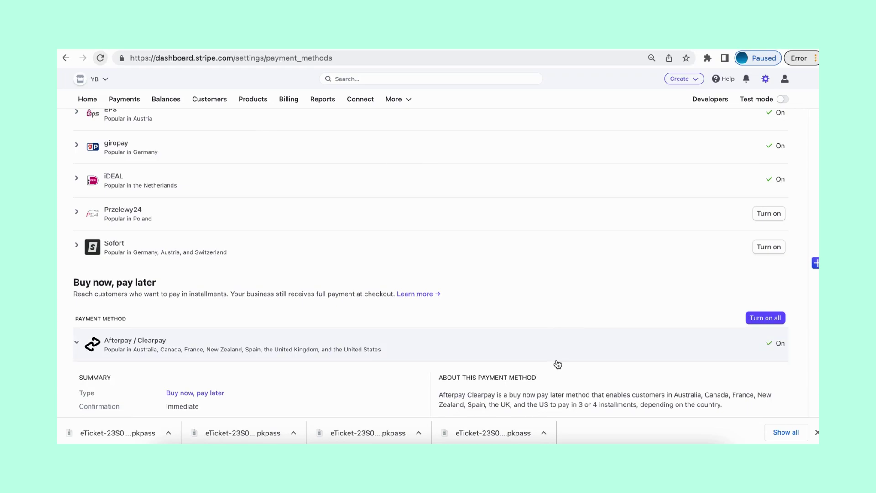
scroll(557, 360, down, 2)
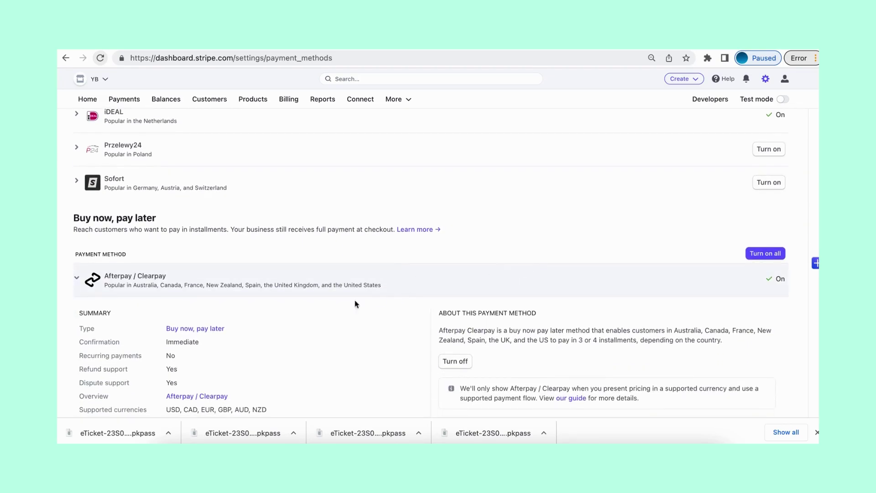
scroll(439, 300, down, 1)
scroll(439, 300, up, 1)
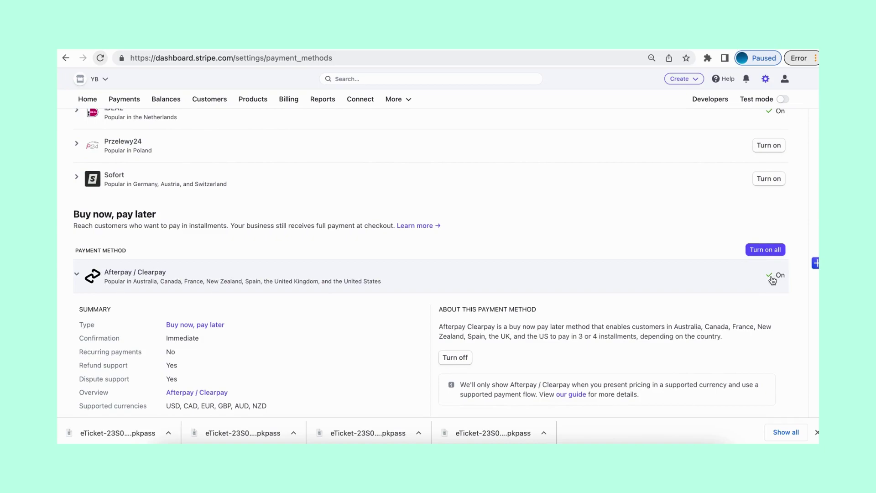
Copy the live publishable key from Stripe's developer API keys and paste it into CartDNA's live mode publishable key field
scroll(646, 245, up, 5)
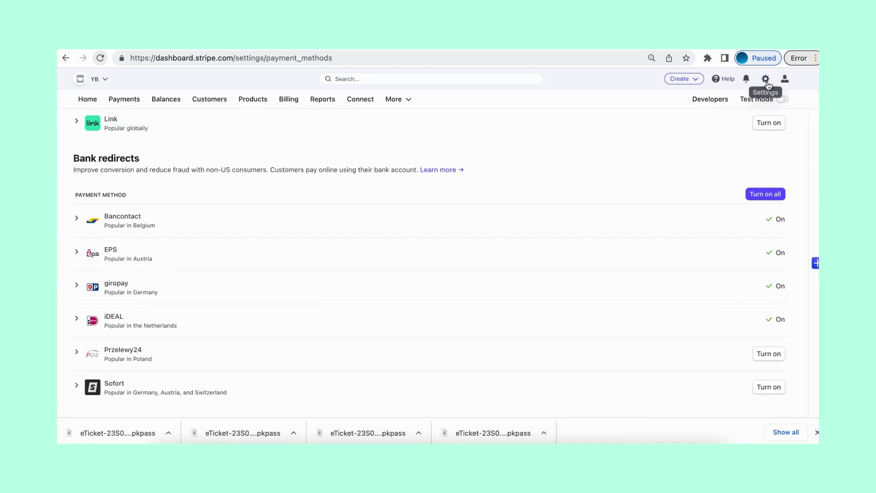
click(711, 100)
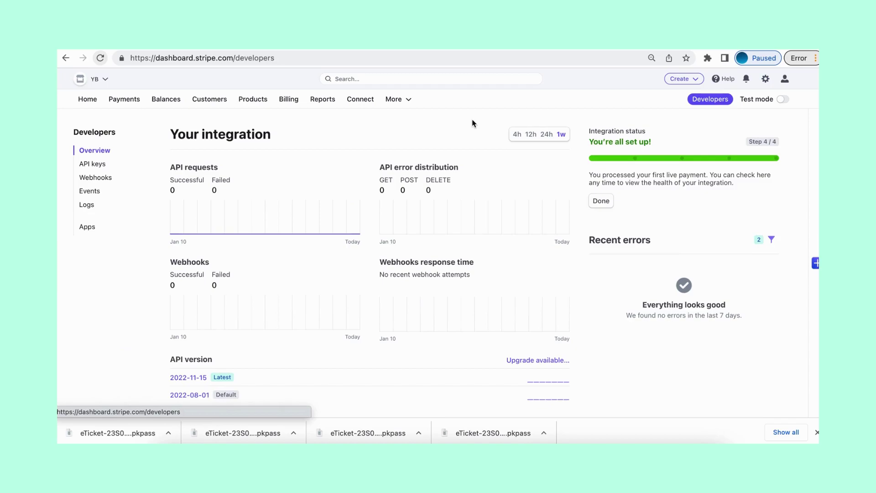
click(93, 164)
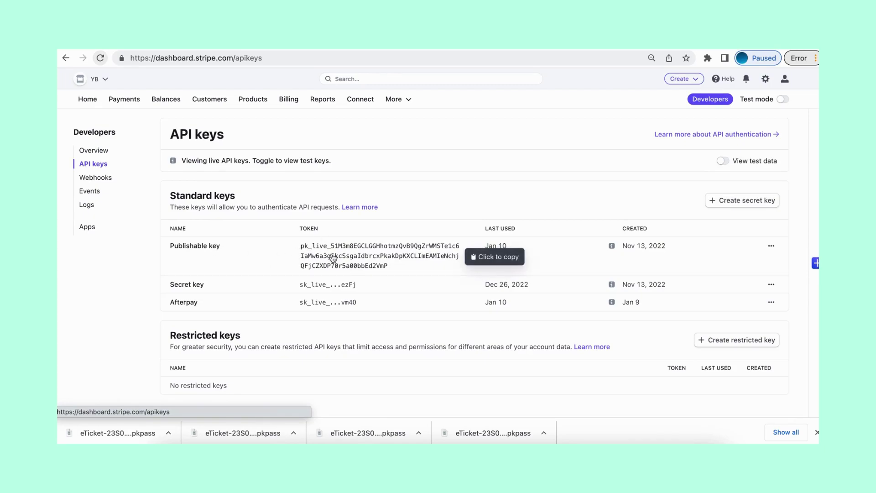
click(369, 258)
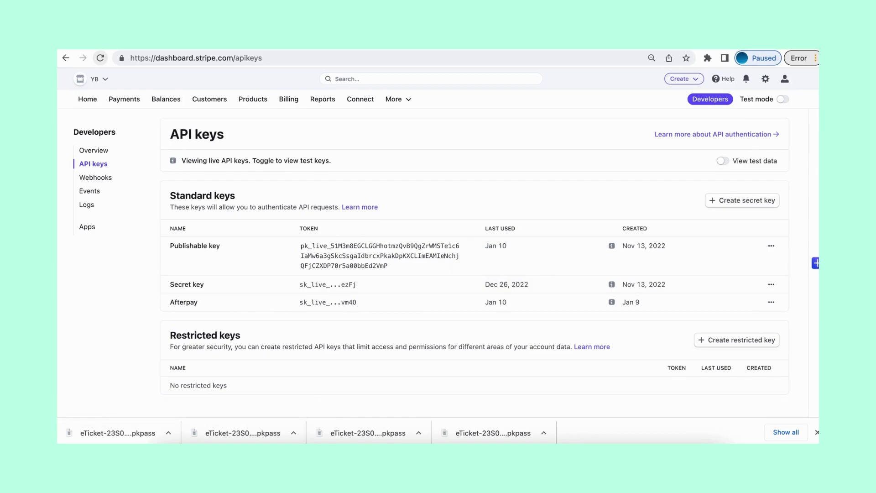
key(ctrl+Tab)
click(372, 275)
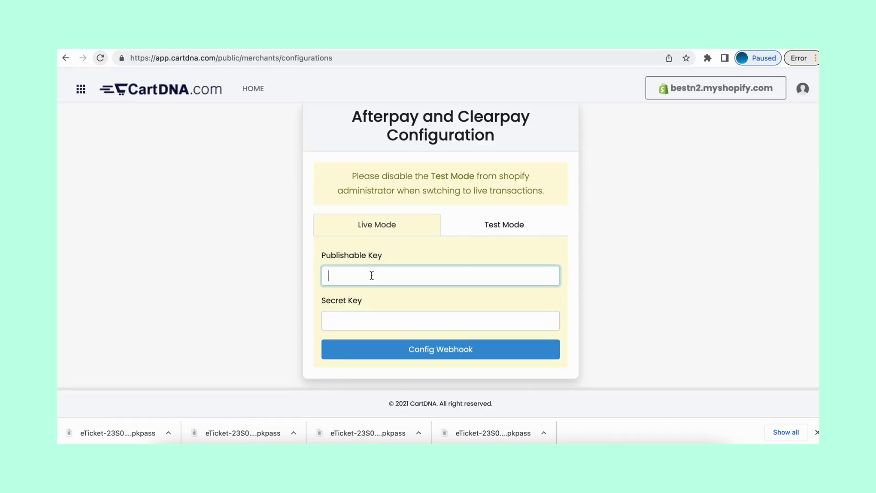
key(super+v)
click(385, 318)
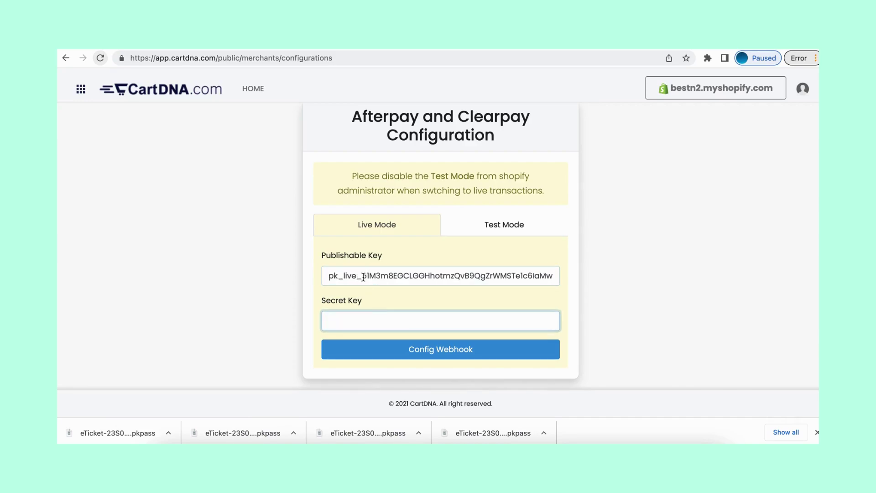
drag(361, 276, 324, 275)
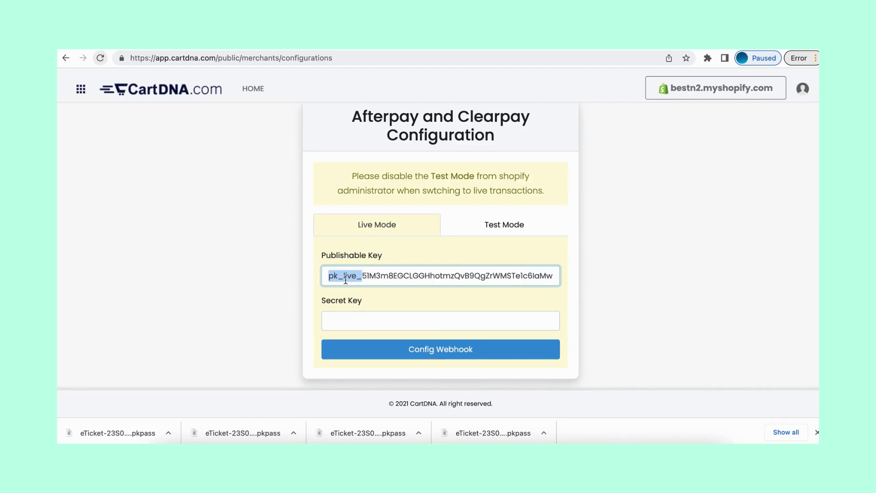
click(374, 273)
Create a live secret key named AfterPayNew on Stripe's API keys page and copy its token
click(381, 321)
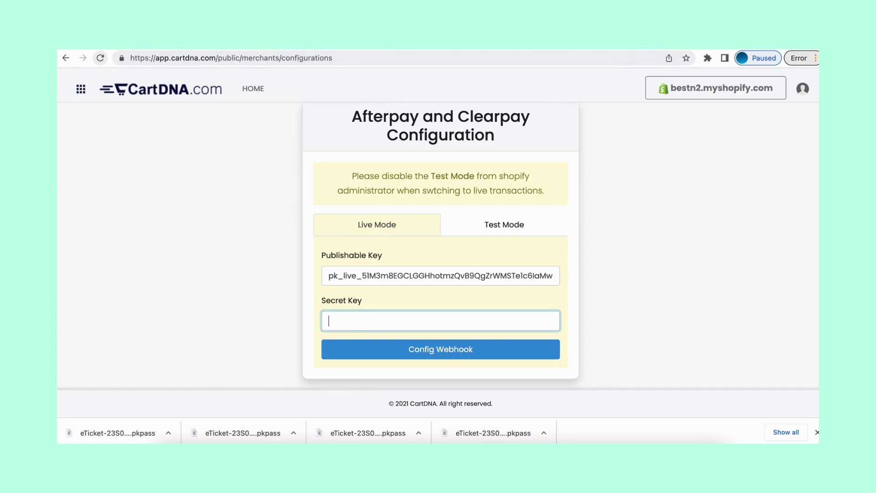
key(ctrl+Tab)
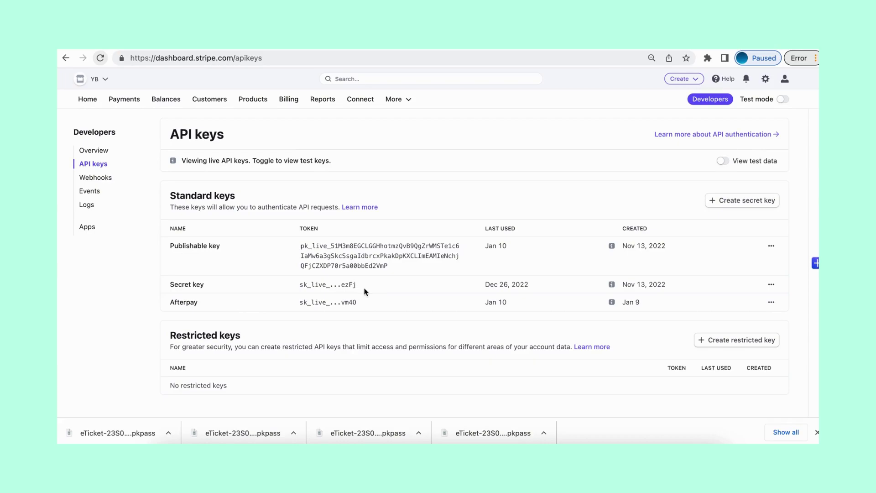
click(744, 202)
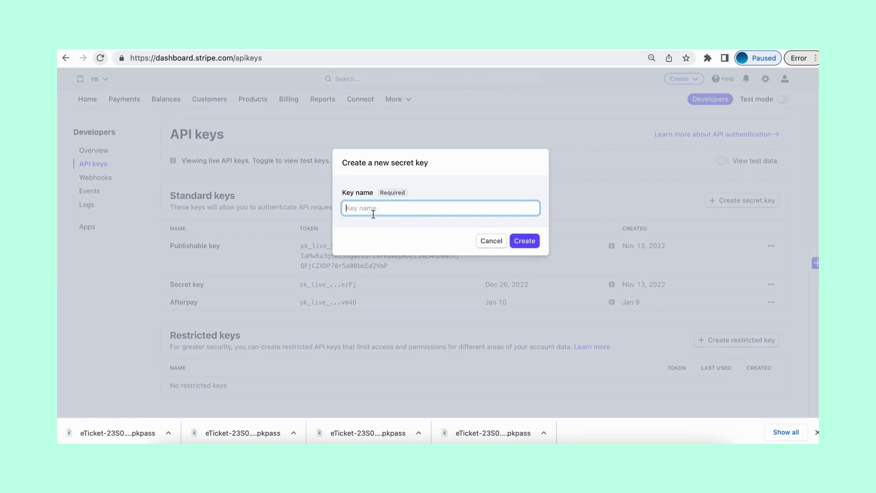
text(AfterPayNew)
click(526, 240)
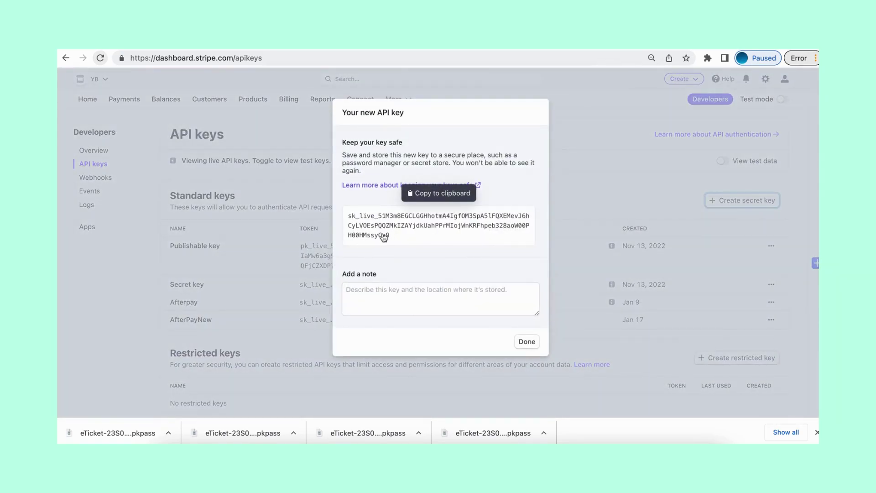
click(386, 224)
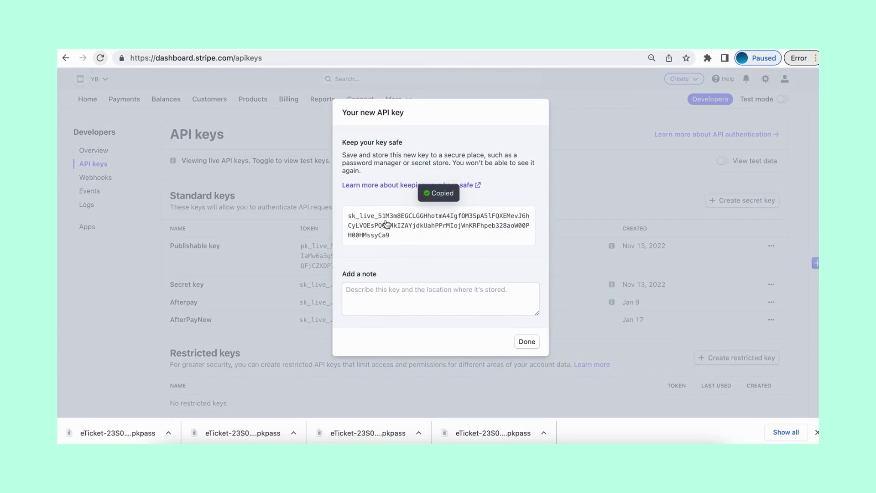
click(527, 342)
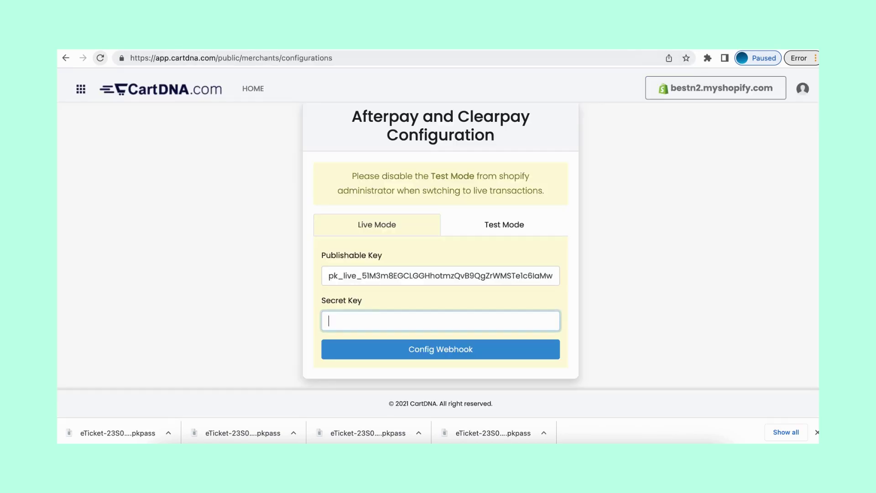
Paste the new secret key into CartDNA's live mode secret key field and configure the live webhook
key(super+v)
click(378, 277)
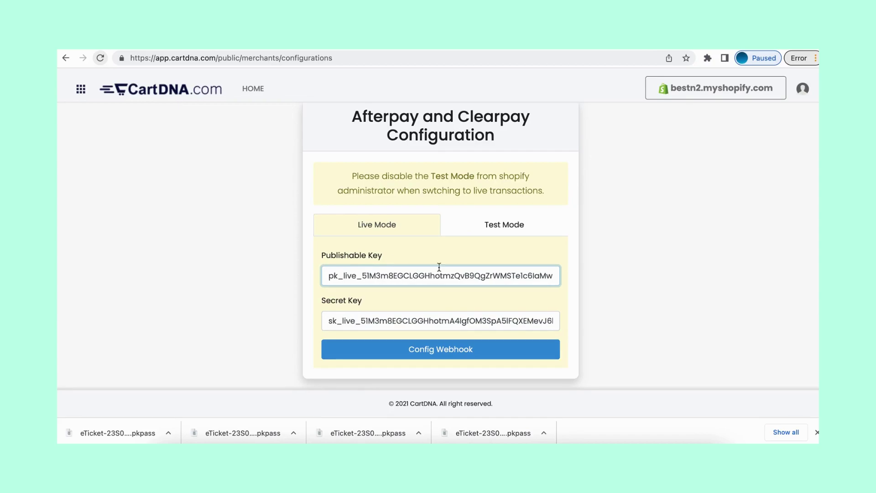
click(443, 351)
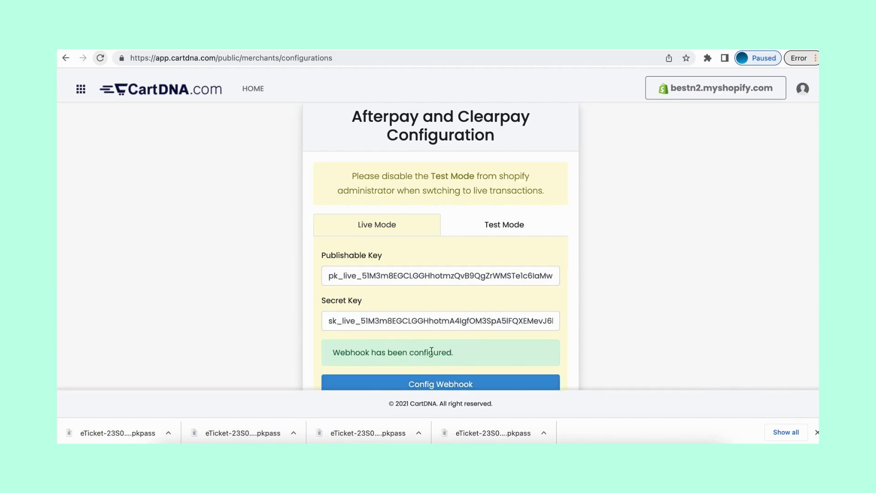
scroll(456, 308, down, 2)
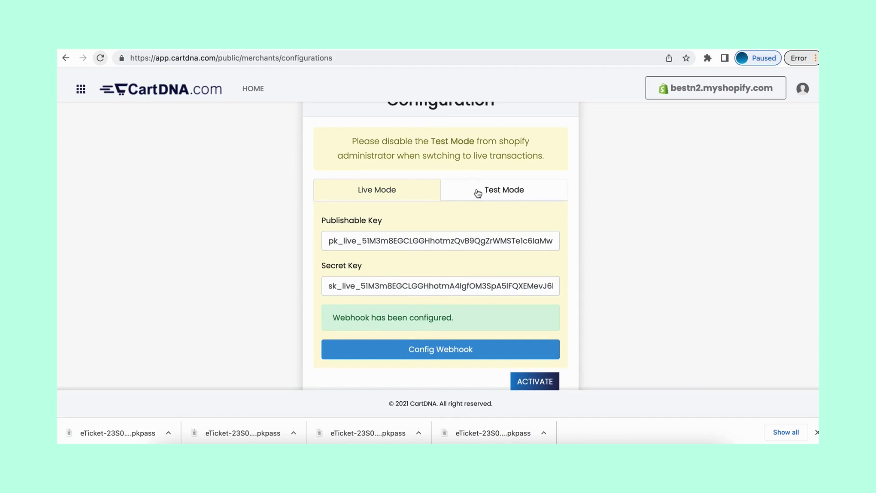
Turn on test mode in Stripe, copy the test publishable key, and paste it into CartDNA's test mode publishable key field
click(505, 192)
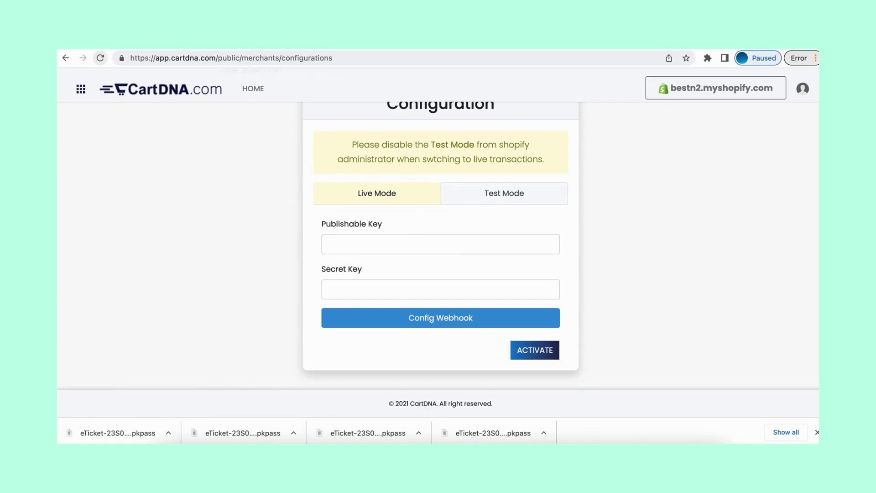
click(149, 46)
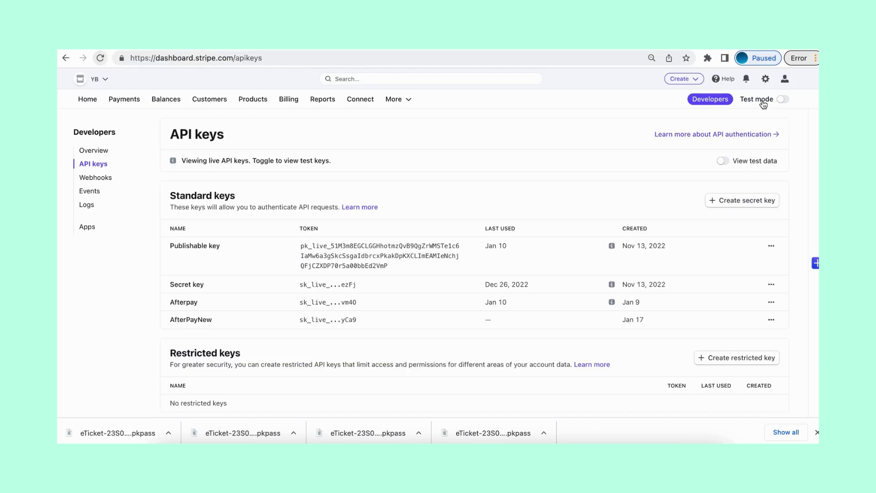
click(782, 100)
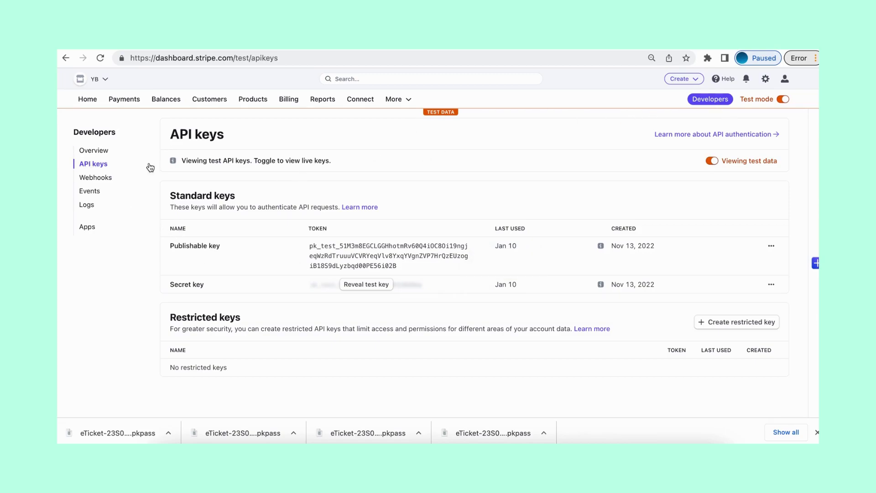
click(359, 256)
key(ctrl+Tab)
click(361, 243)
key(ctrl+v)
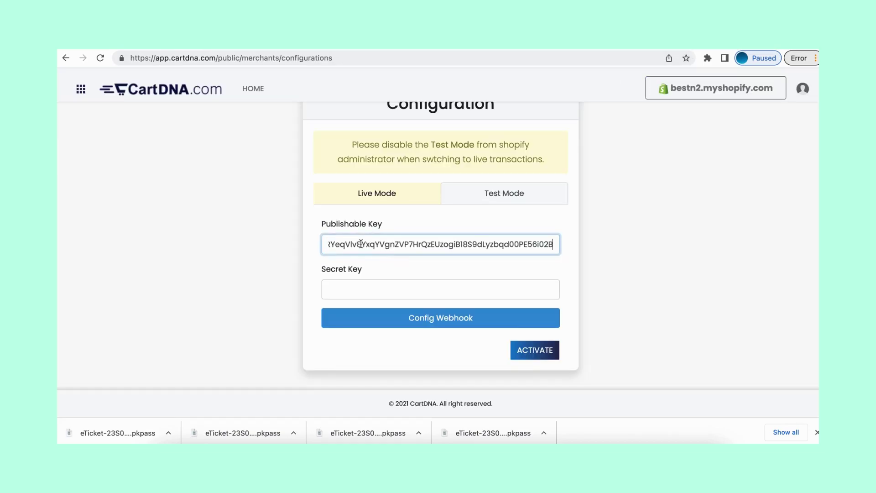
Reveal and copy Stripe's test secret key, paste it into CartDNA's test mode secret key field, and configure the test webhook
click(374, 290)
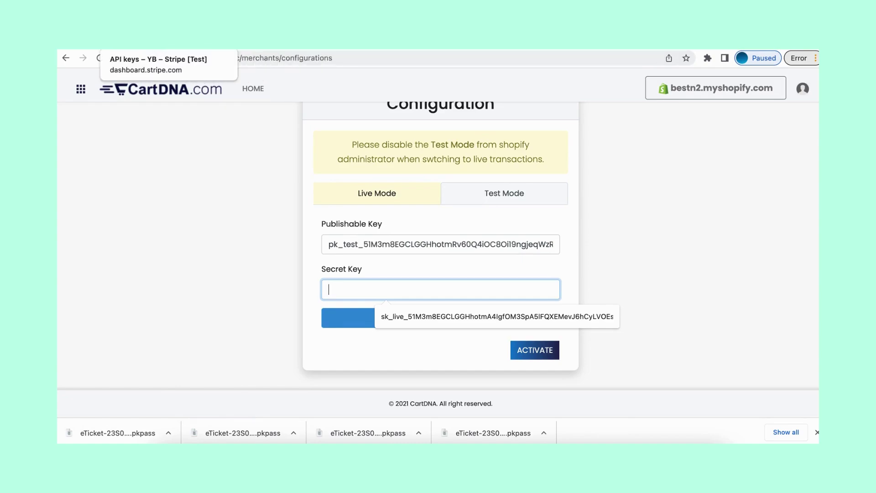
click(252, 48)
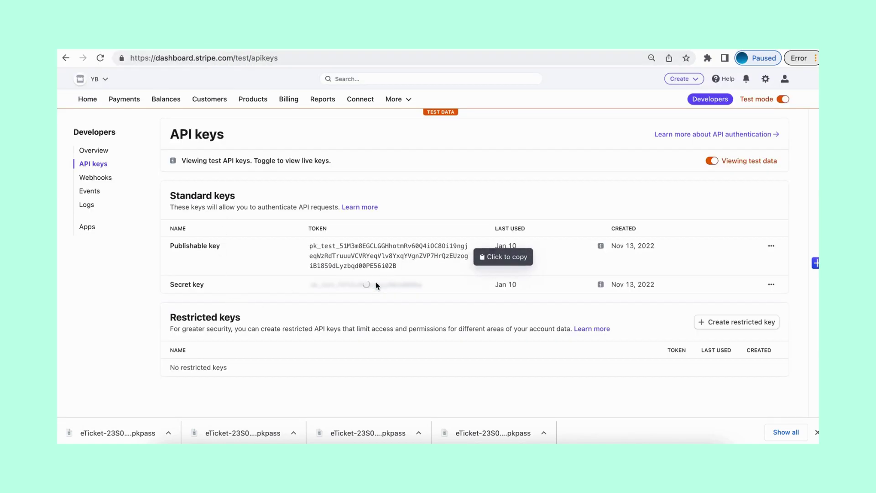
click(373, 285)
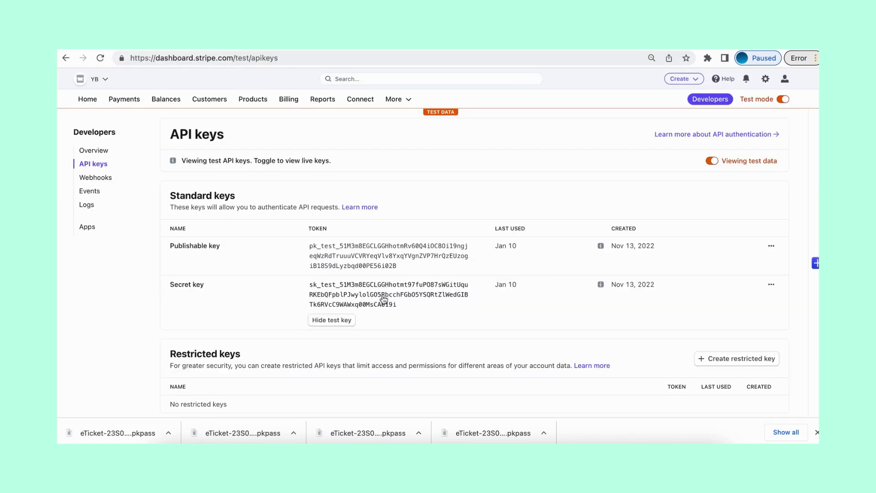
click(352, 295)
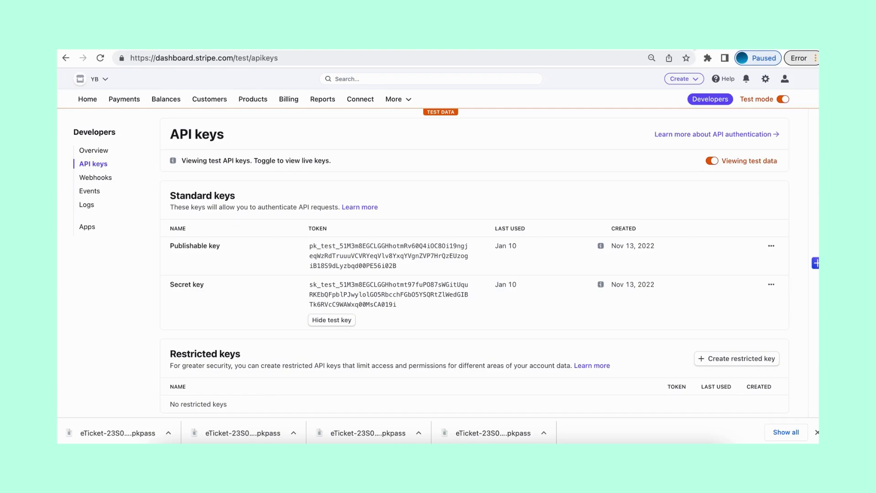
click(669, 42)
key(super+v)
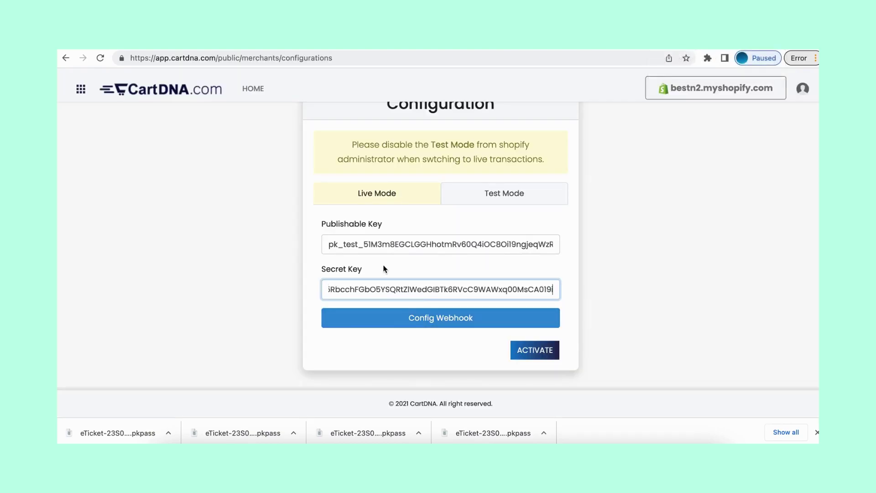
click(454, 320)
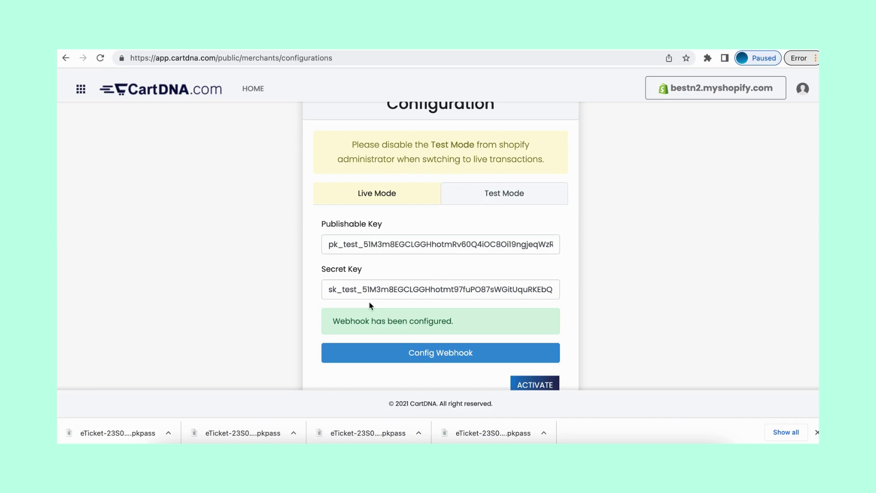
Activate the CartDNA configuration and activate Afterpay and Clearpay in Shopify's payment settings with test mode left off
scroll(505, 265, down, 1)
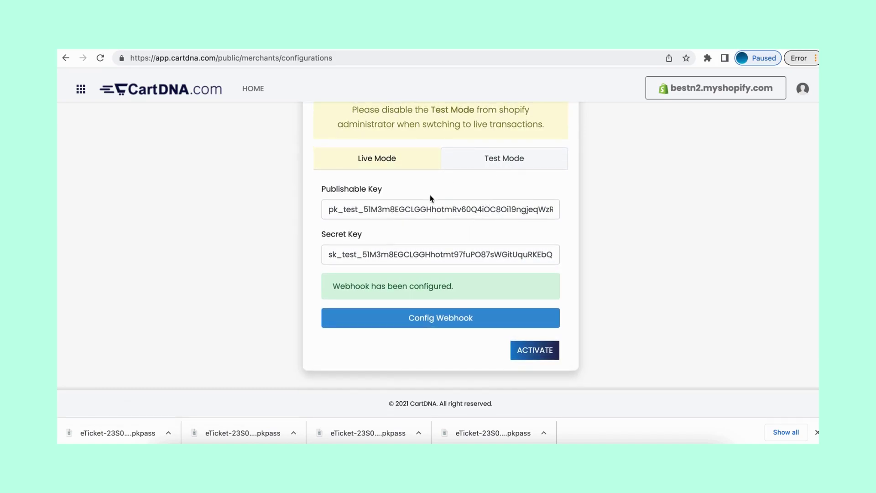
click(538, 354)
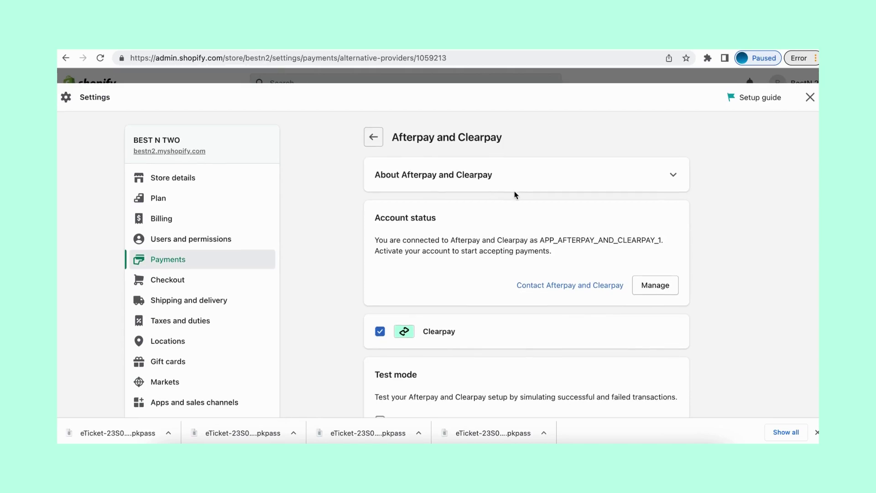
scroll(515, 194, down, 3)
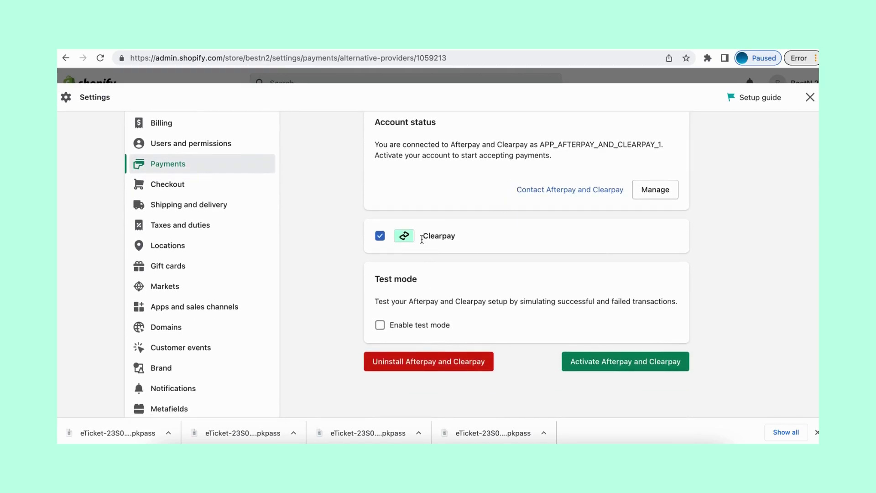
scroll(476, 276, up, 2)
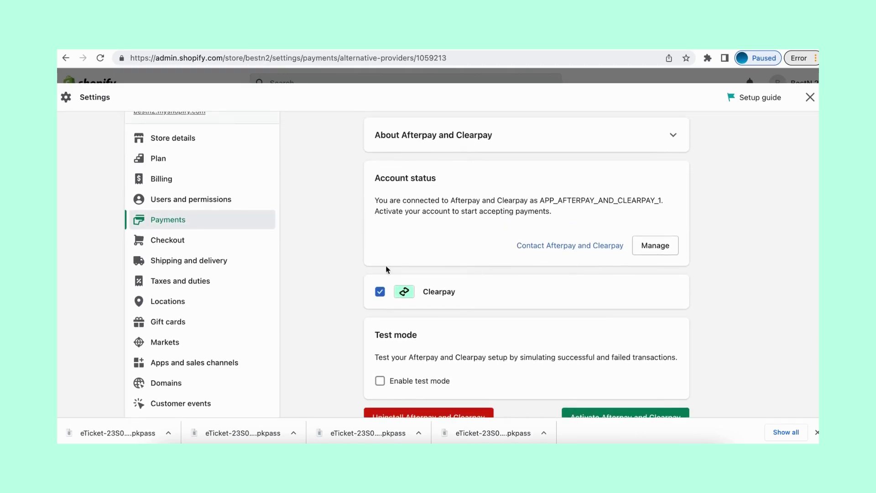
scroll(499, 291, down, 2)
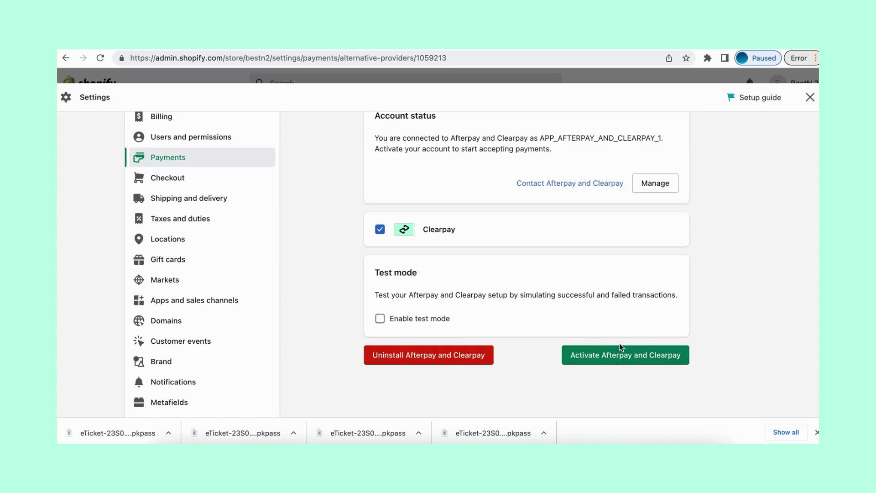
click(607, 362)
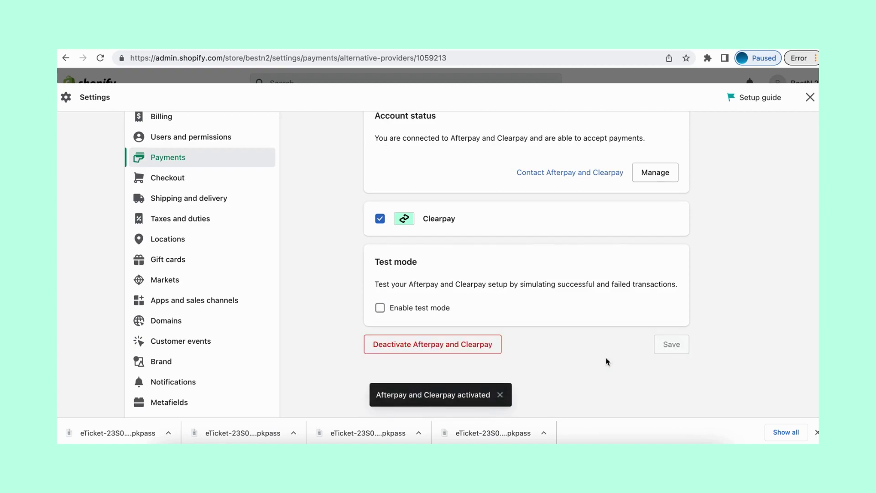
Check the Afterpay and Clearpay provider's status in the store's Payments settings
click(177, 158)
scroll(412, 223, down, 10)
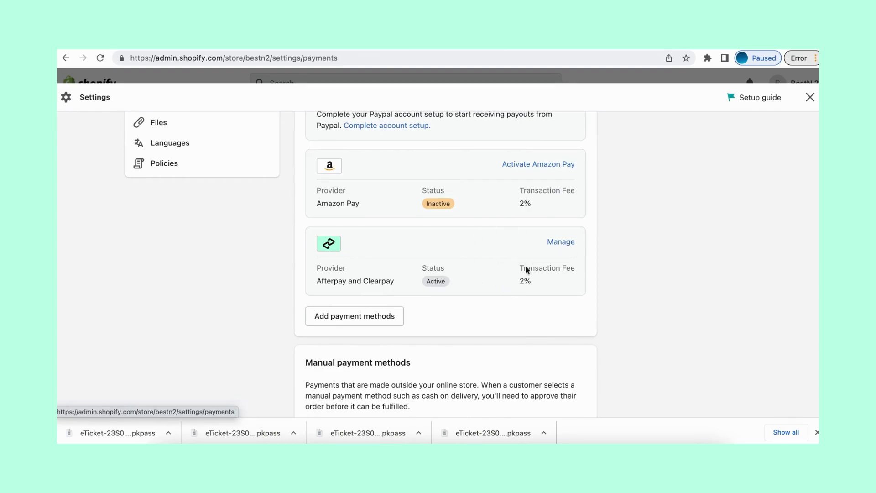
scroll(531, 267, up, 4)
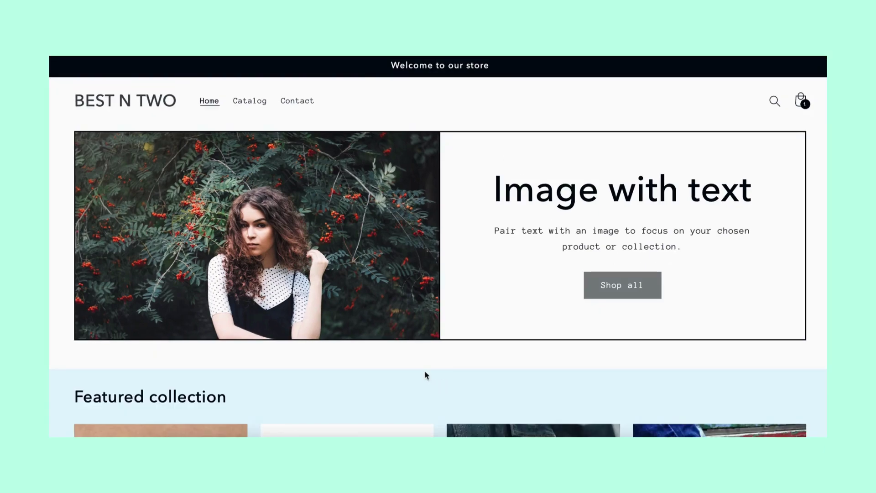
Open the Beanie product from the storefront's featured collection and start checkout for one in Navy
scroll(425, 308, down, 3)
scroll(425, 313, down, 1)
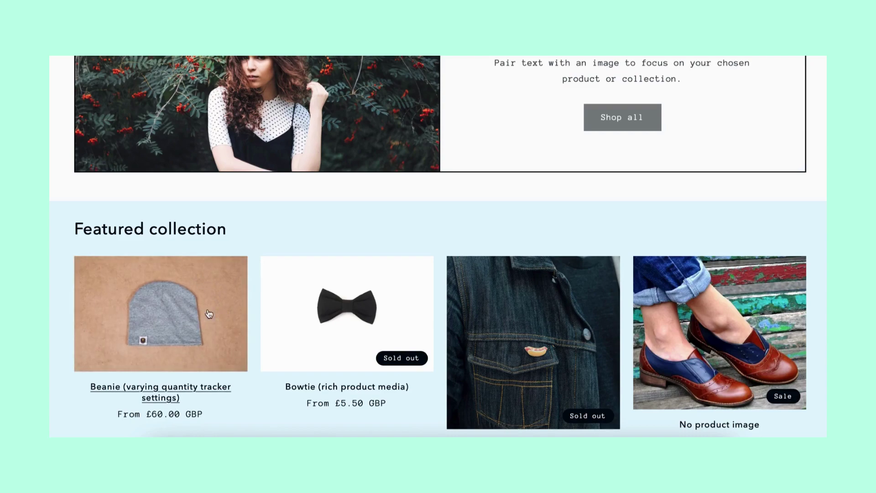
click(166, 322)
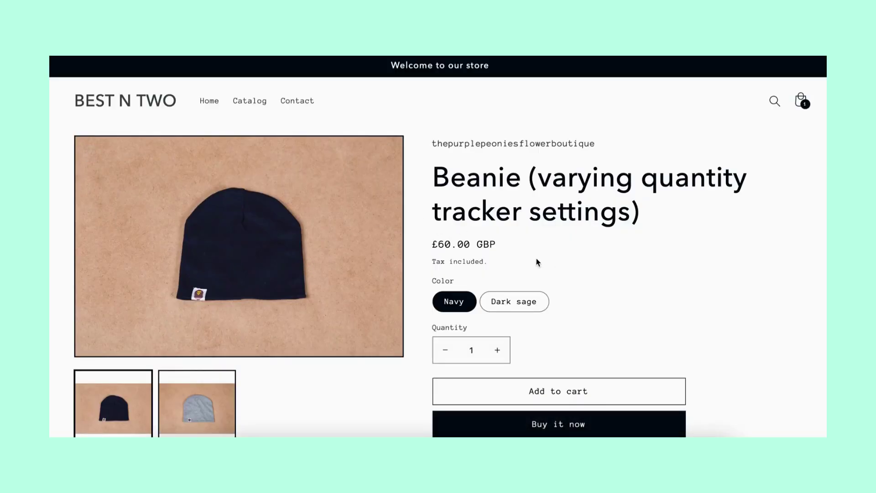
scroll(546, 265, down, 1)
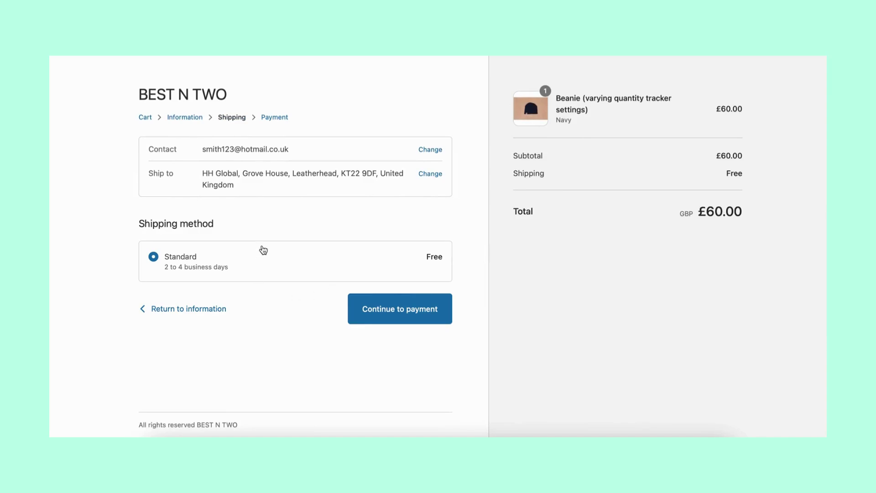
Review the checkout's contact and shipping address details and continue to payment with Standard shipping
click(430, 150)
scroll(368, 241, down, 5)
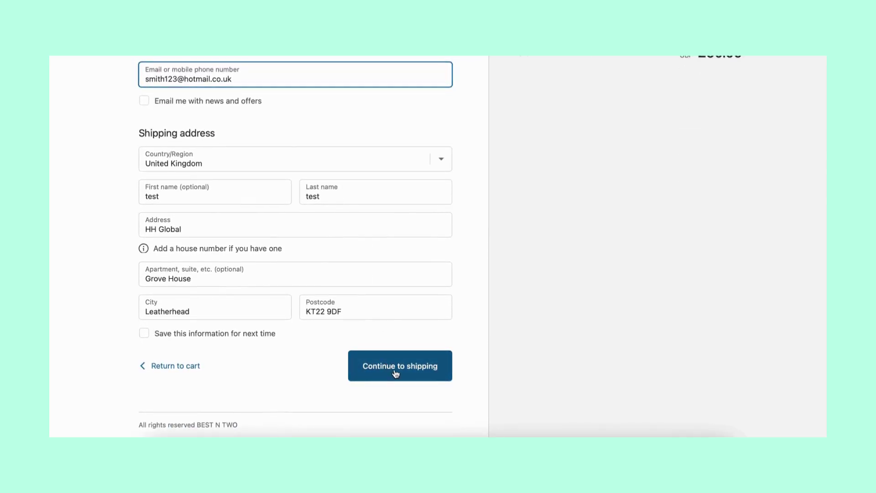
click(396, 373)
click(400, 310)
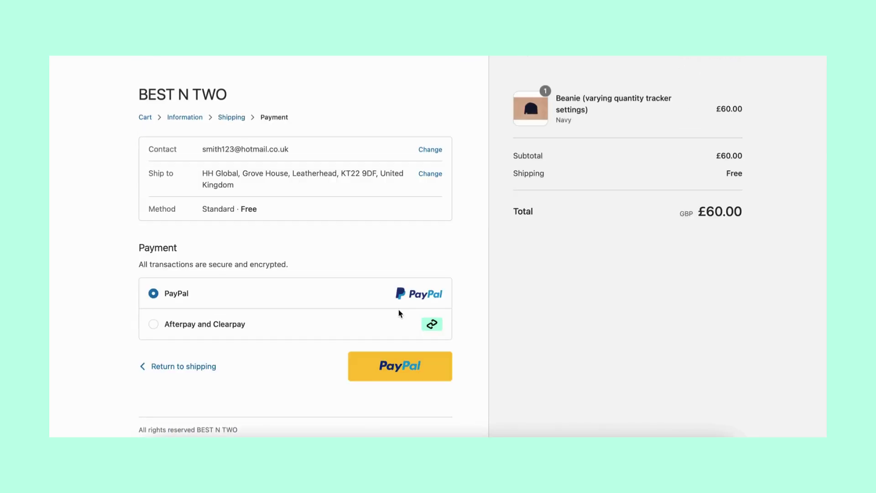
Pay for the order with Afterpay and Clearpay, using the shipping address for billing and continuing on Clearpay with the prefilled customer email
click(153, 325)
scroll(335, 296, down, 2)
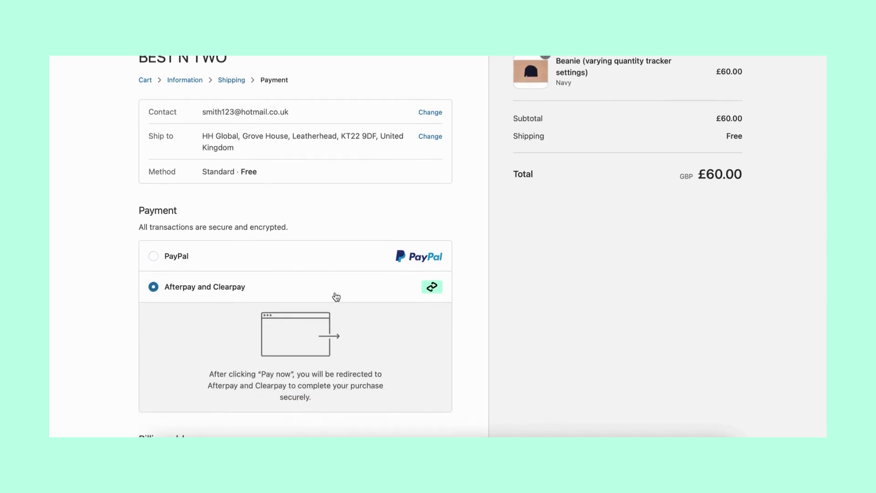
scroll(336, 297, down, 5)
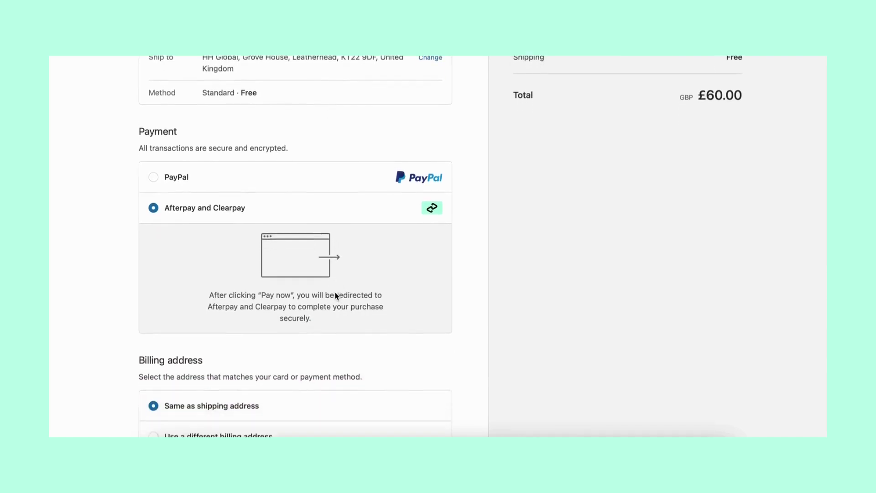
scroll(335, 296, down, 2)
scroll(335, 296, up, 9)
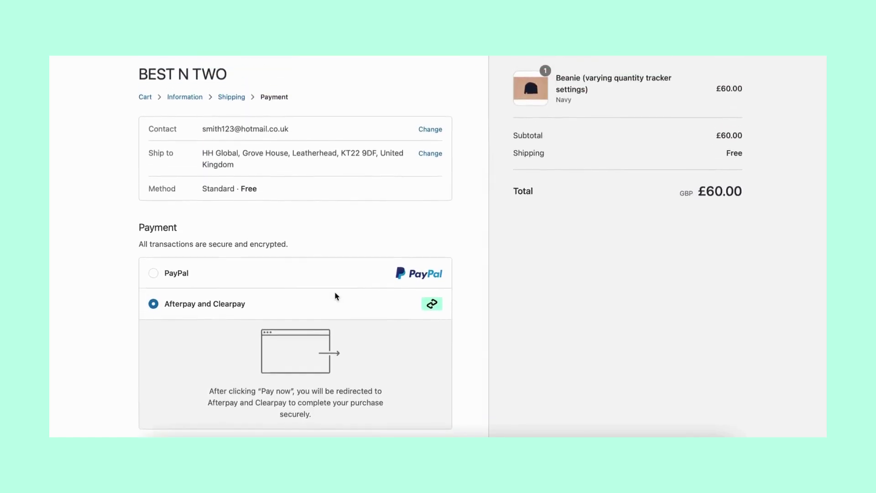
scroll(335, 296, down, 4)
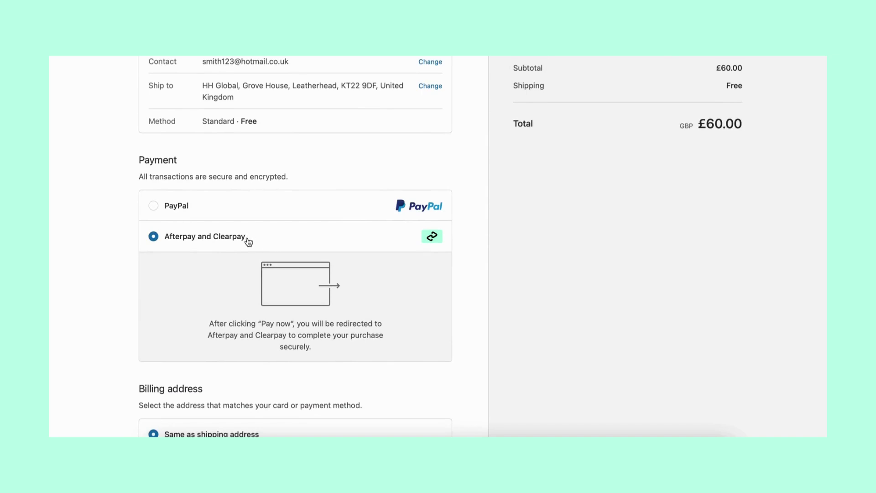
scroll(239, 251, down, 4)
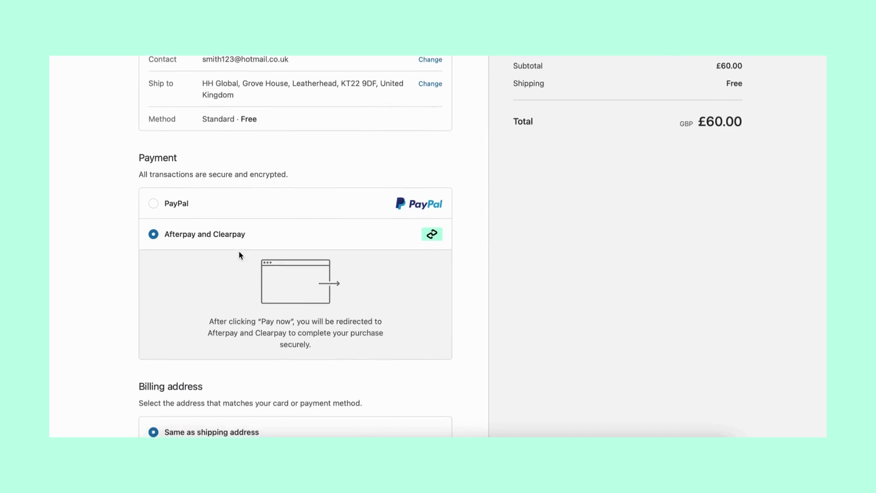
scroll(239, 251, down, 2)
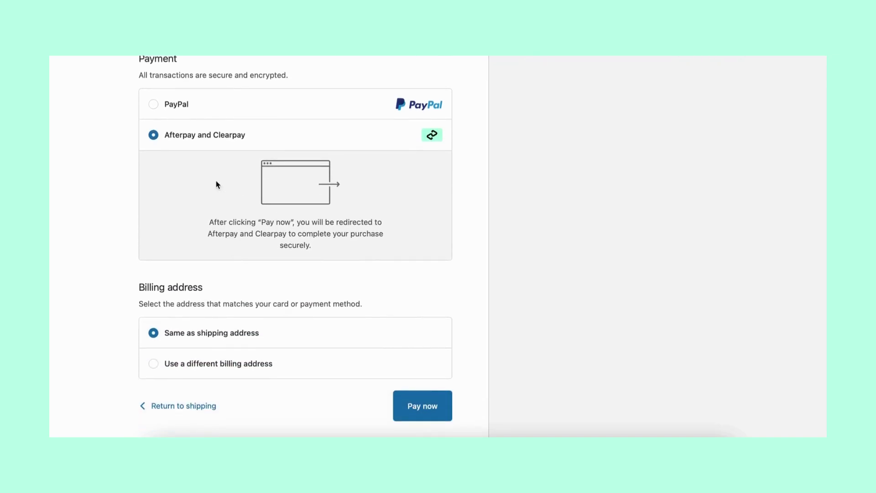
scroll(315, 309, down, 2)
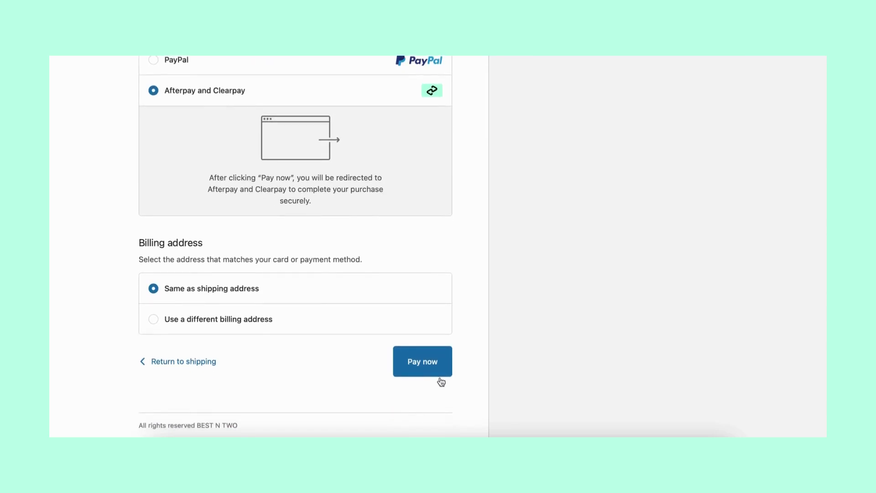
click(429, 365)
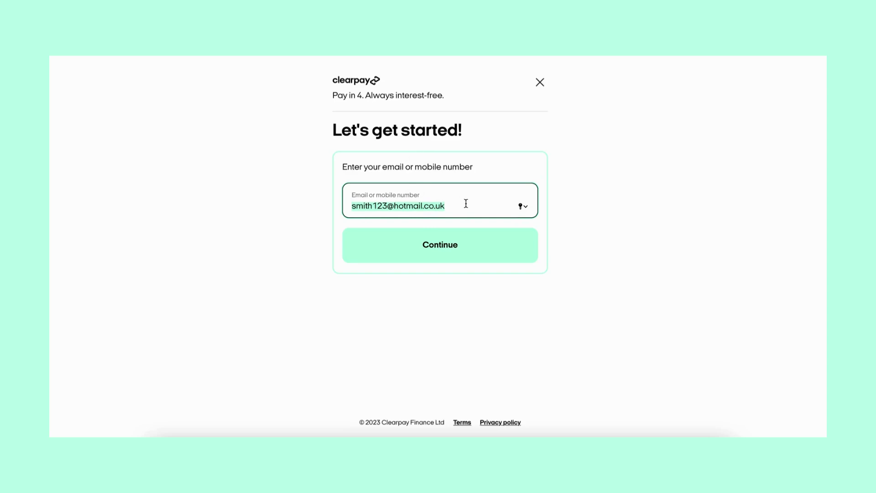
click(452, 250)
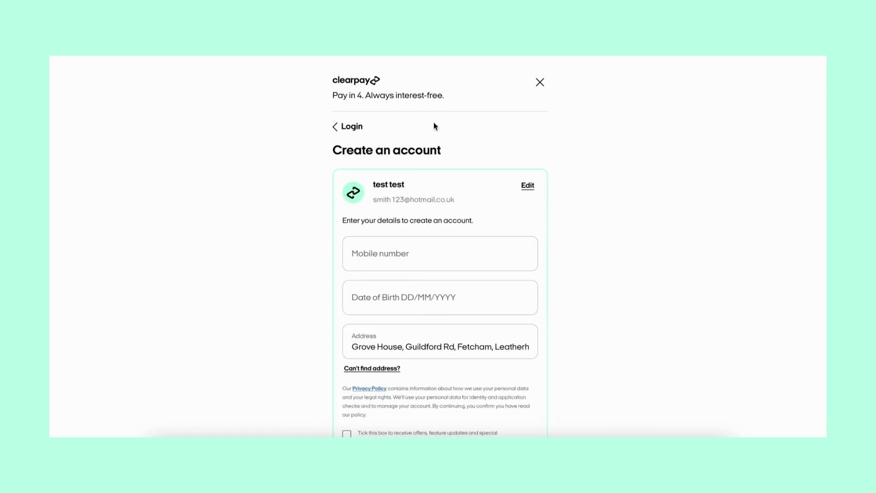
scroll(484, 178, down, 1)
click(432, 215)
click(413, 251)
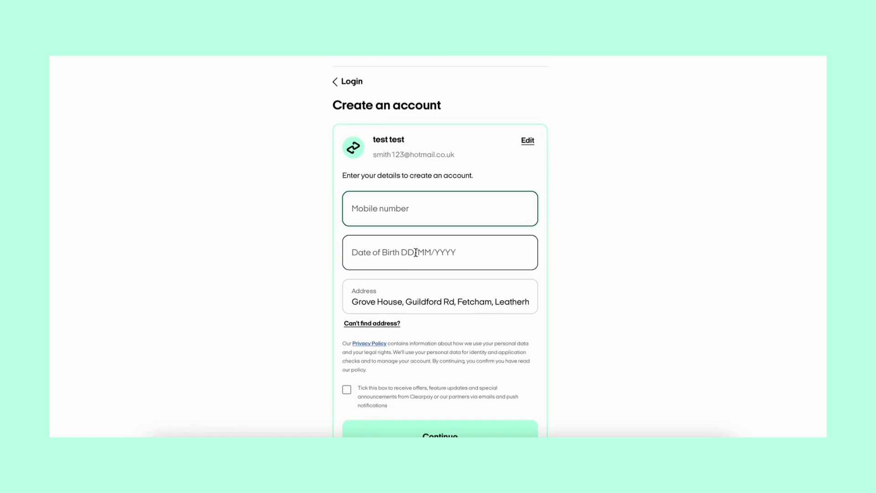
scroll(411, 286, down, 2)
scroll(440, 355, down, 1)
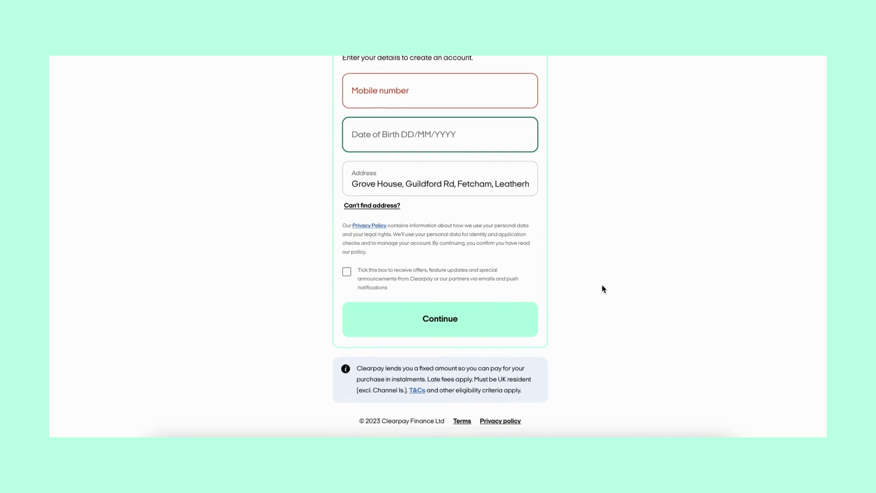
scroll(602, 287, up, 3)
scroll(602, 287, down, 1)
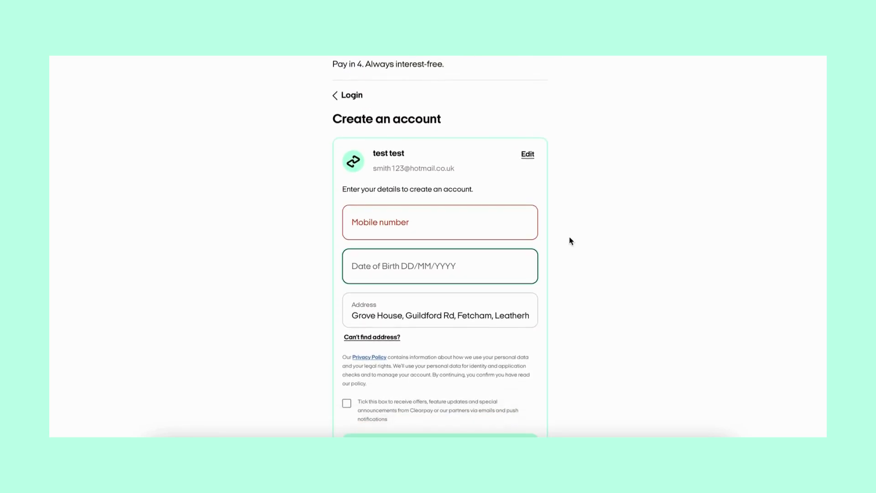
scroll(571, 240, up, 1)
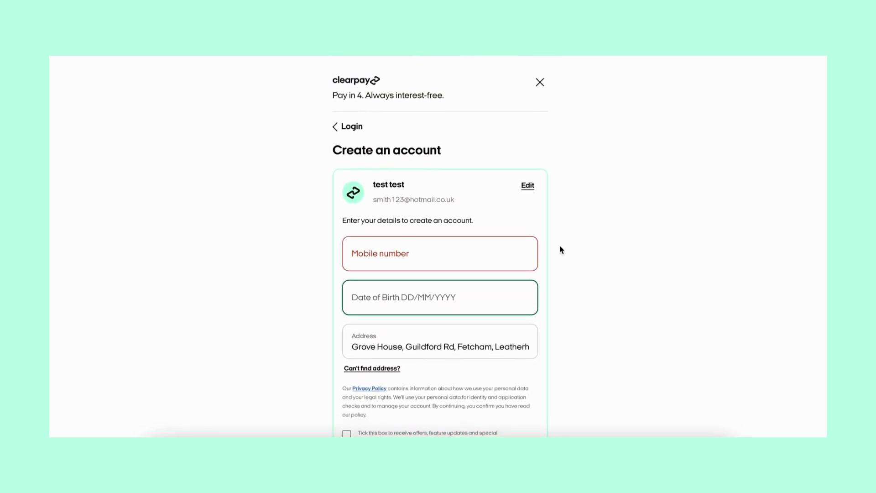
scroll(561, 249, down, 3)
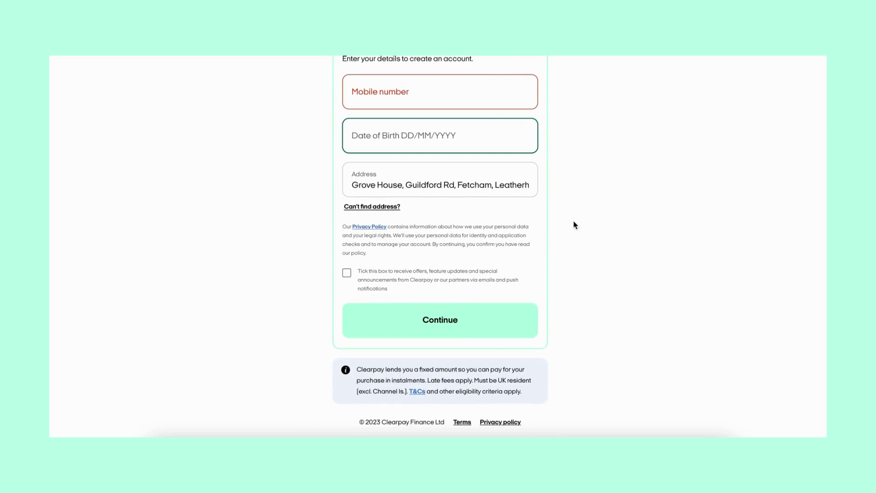
scroll(608, 193, up, 2)
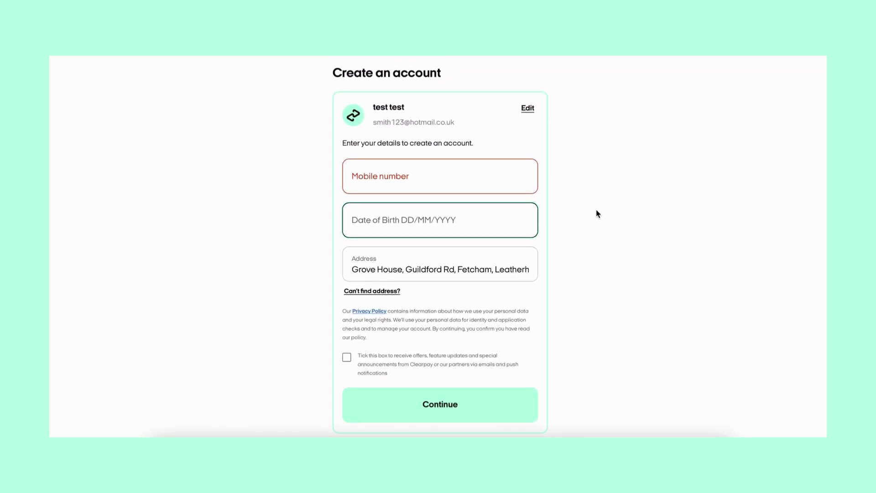
scroll(576, 244, down, 2)
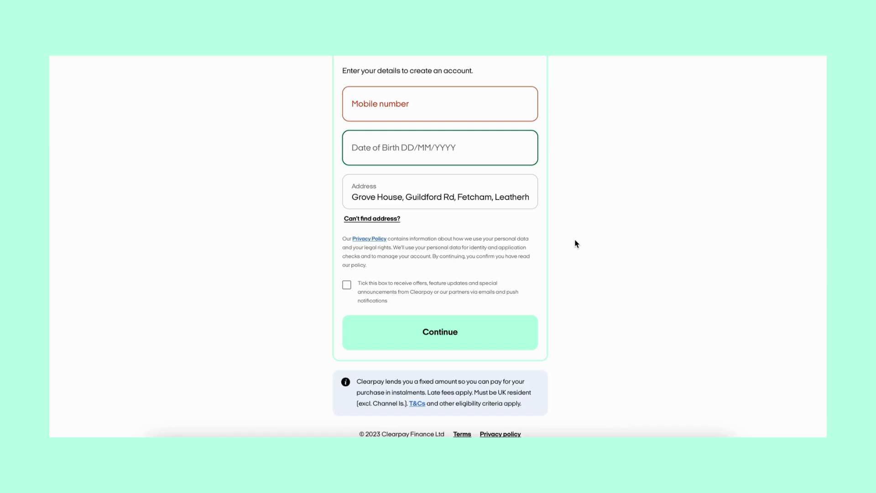
scroll(576, 243, down, 1)
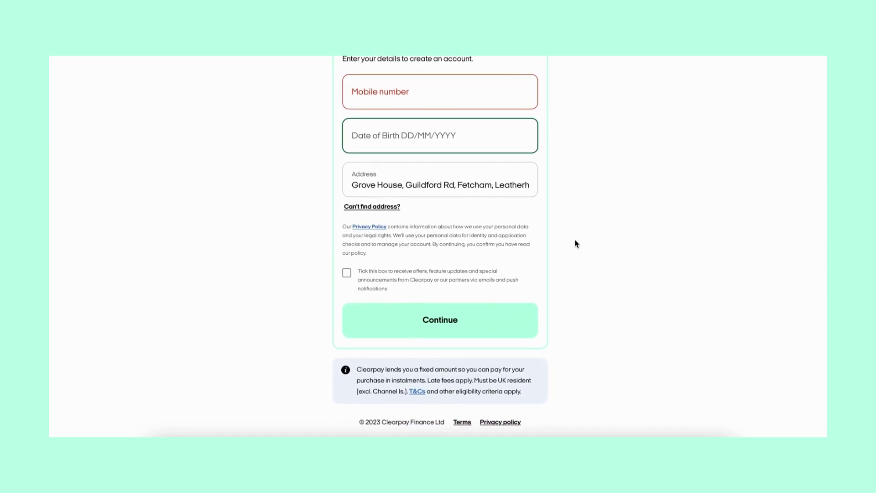